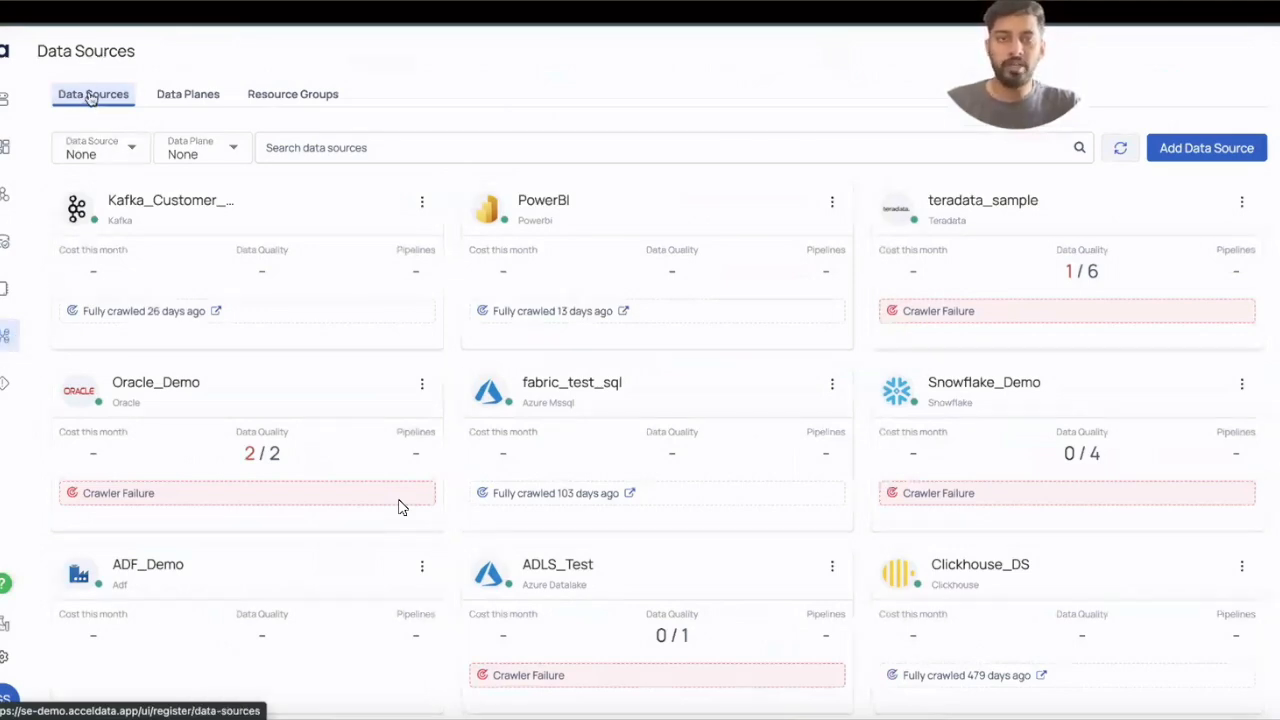
Start adding a new data source and choose PostgreSQL from the supported data sources.
click(1205, 148)
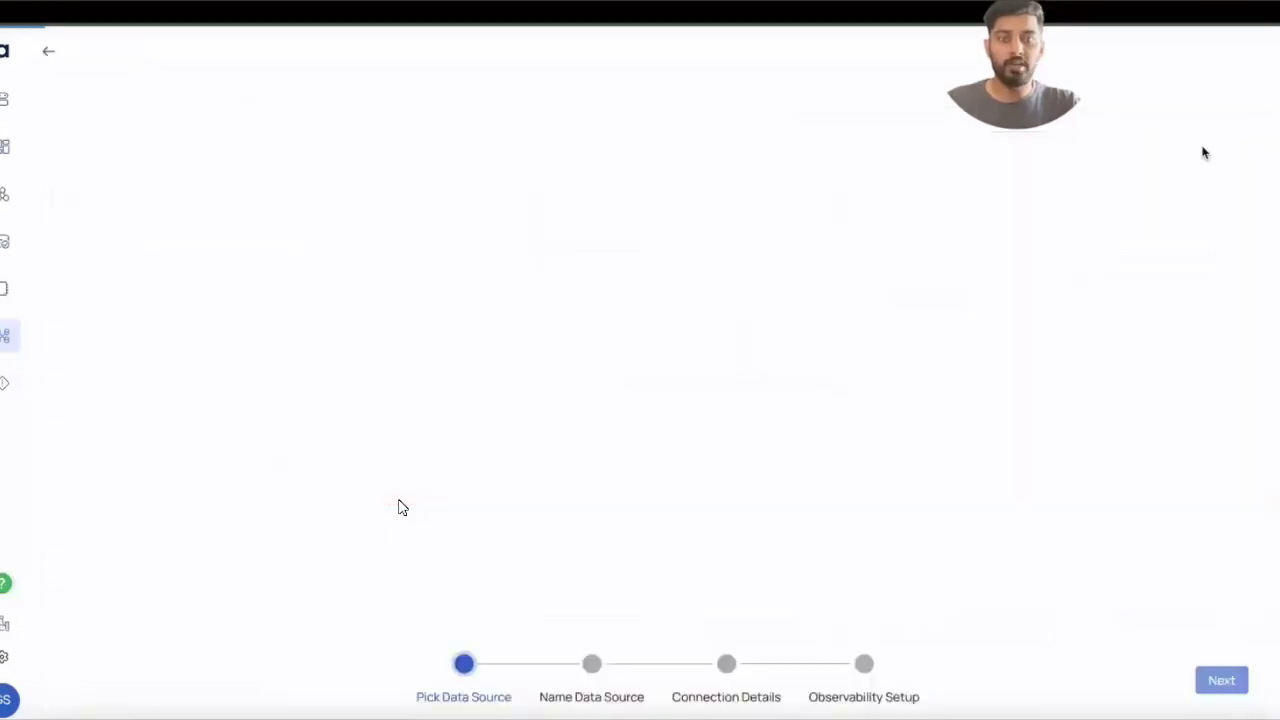
scroll(1097, 493, down, 5)
scroll(1097, 493, up, 3)
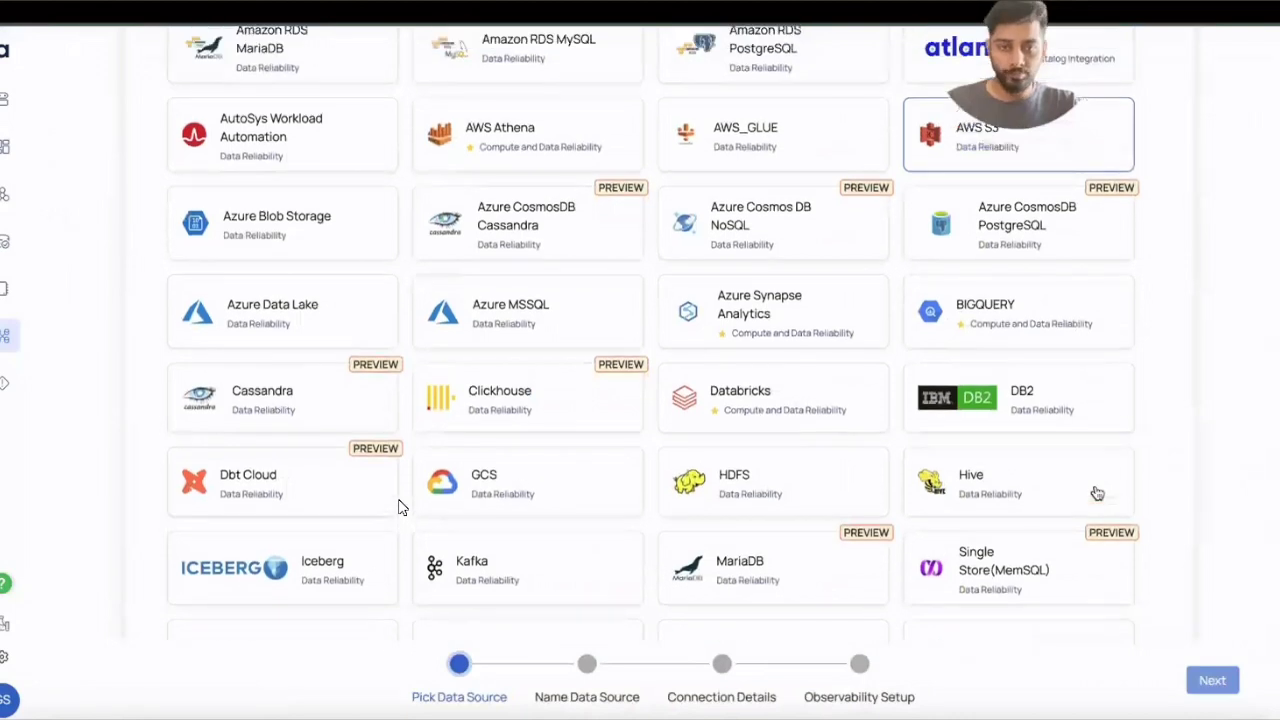
scroll(1097, 493, up, 1)
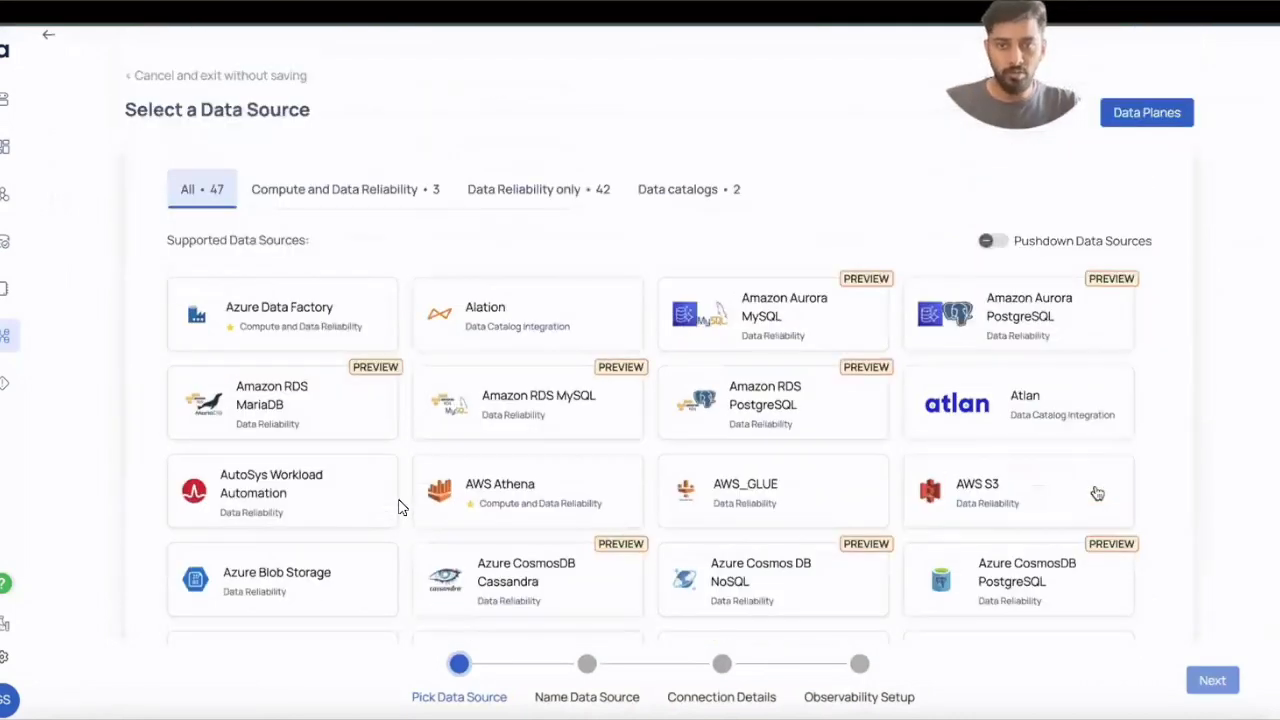
scroll(1097, 493, down, 2)
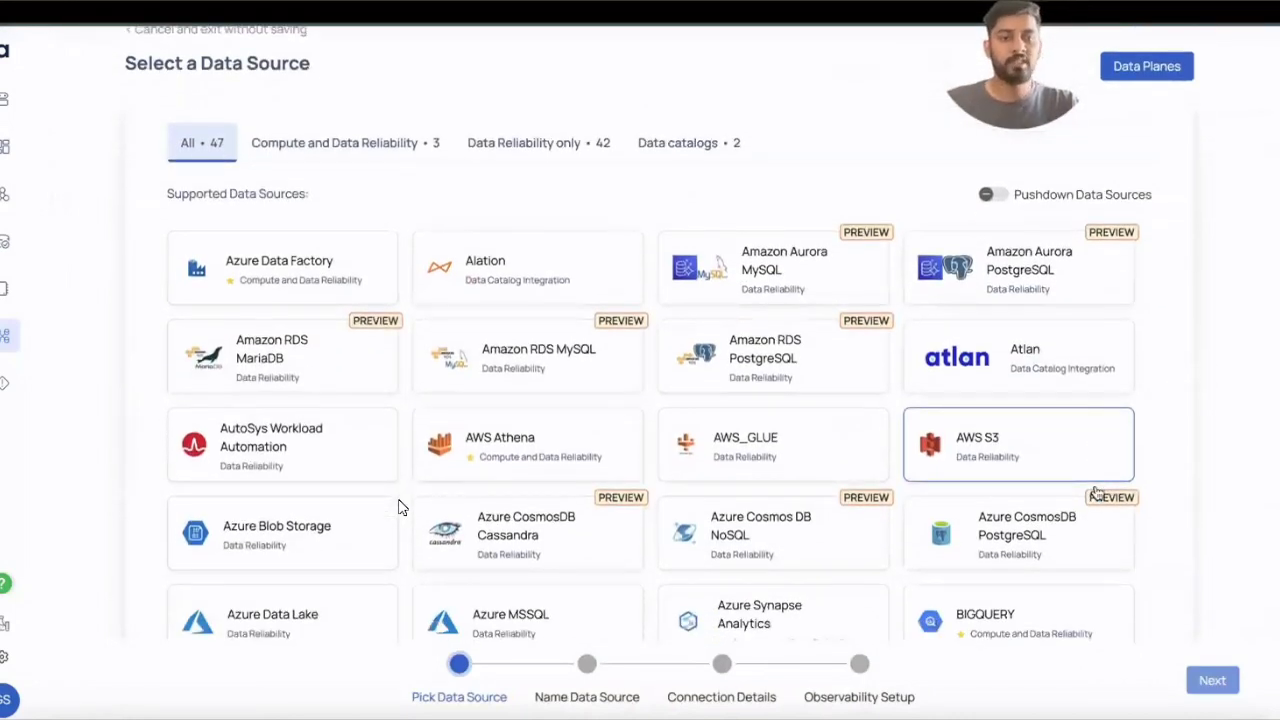
scroll(1097, 493, down, 4)
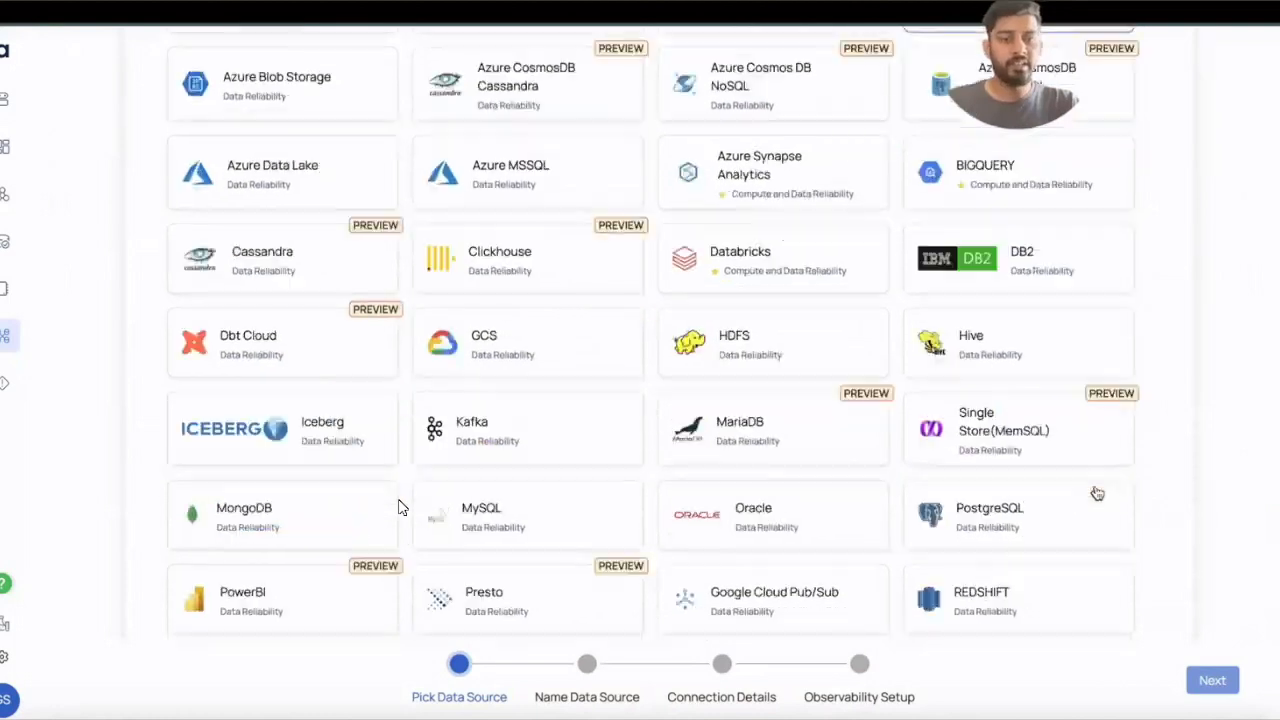
scroll(1097, 493, down, 1)
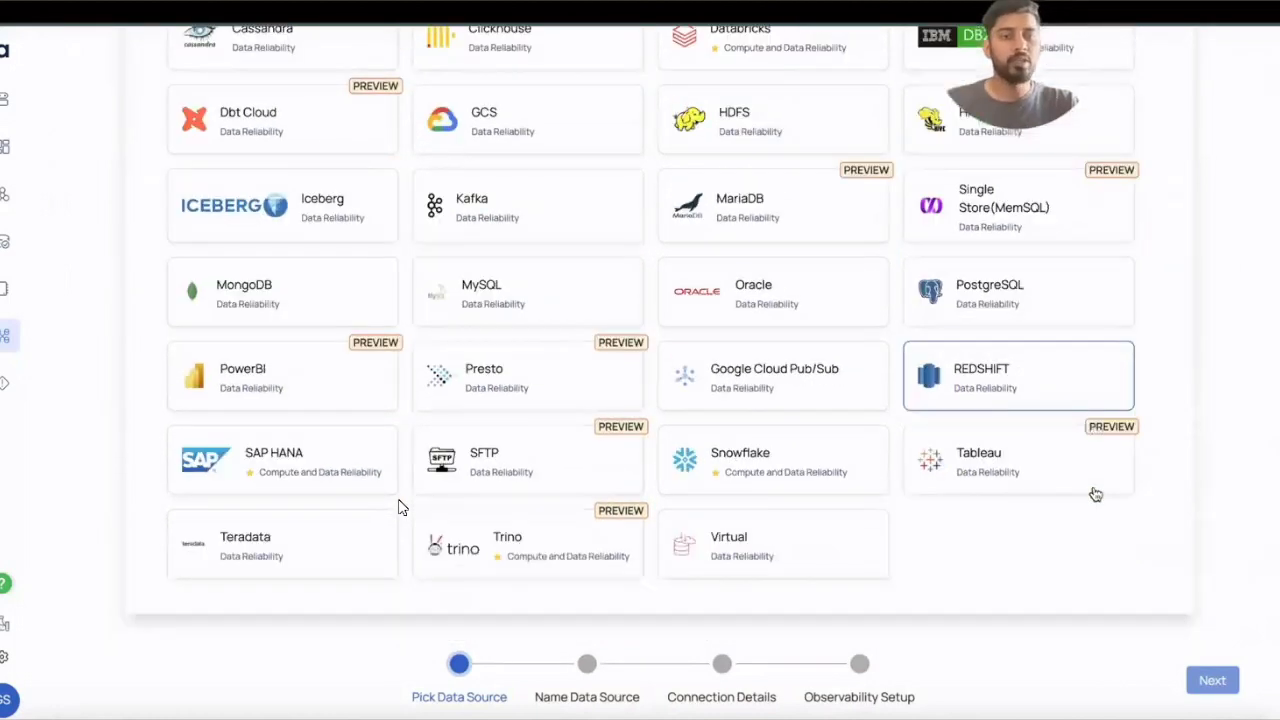
click(1000, 288)
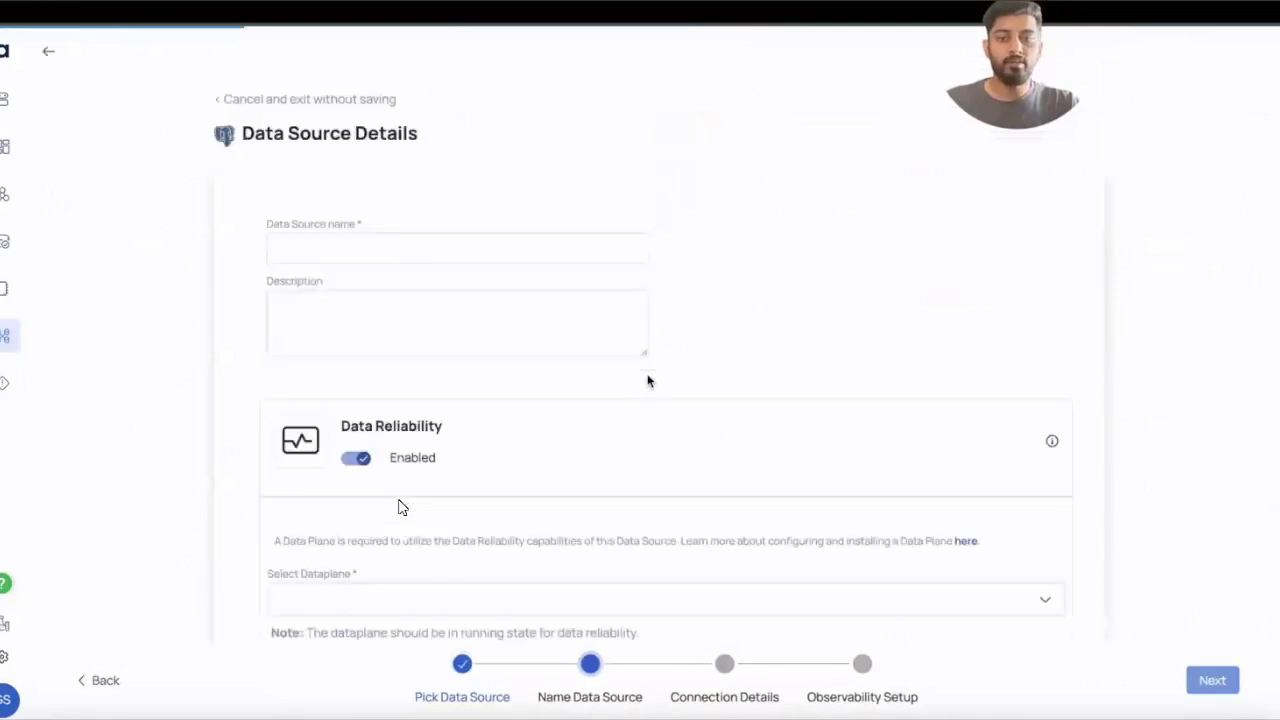
Name the new PostgreSQL data source NameTheConnection.
click(332, 252)
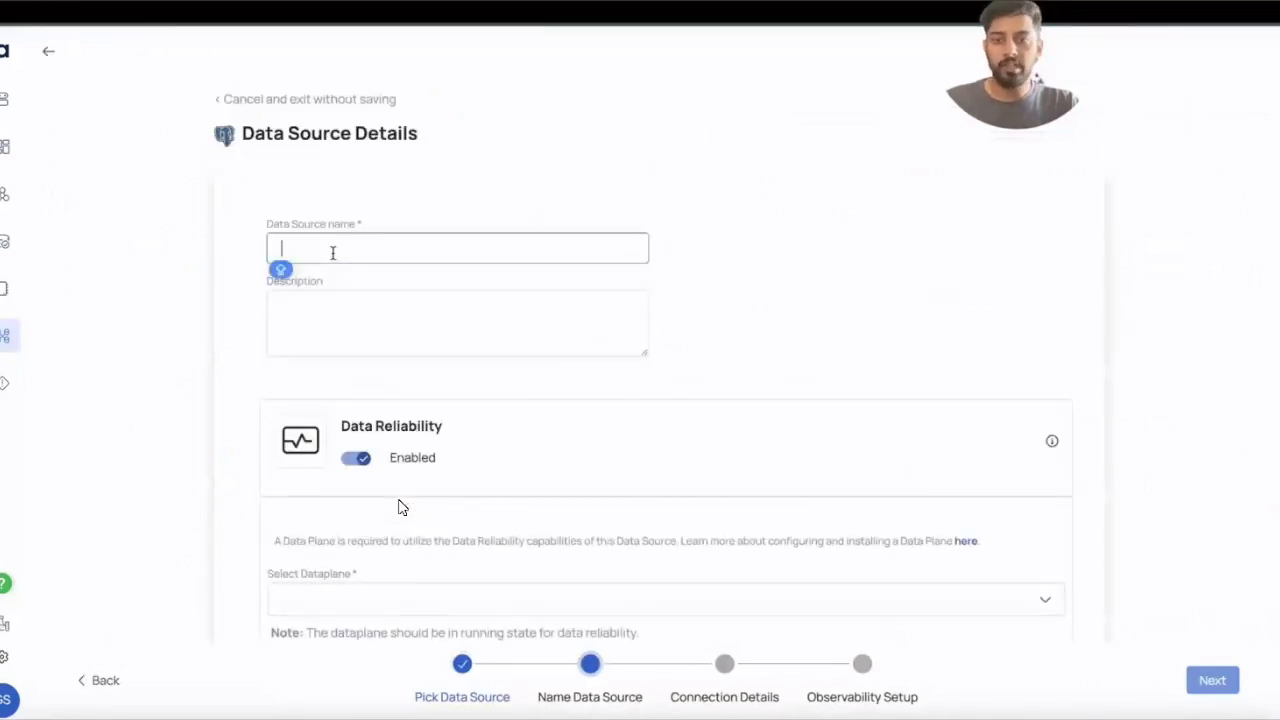
text(Name)
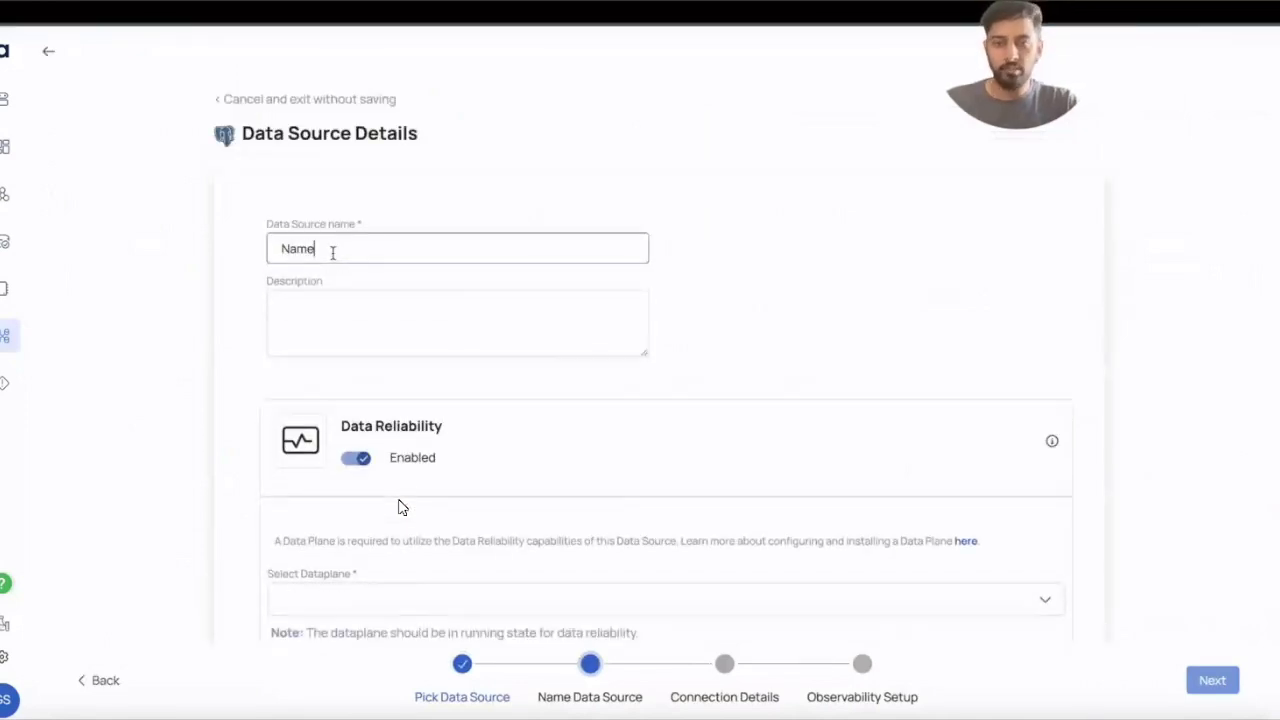
text(yhe)
key(BackSpace)
key(BackSpace)
key(BackSpace)
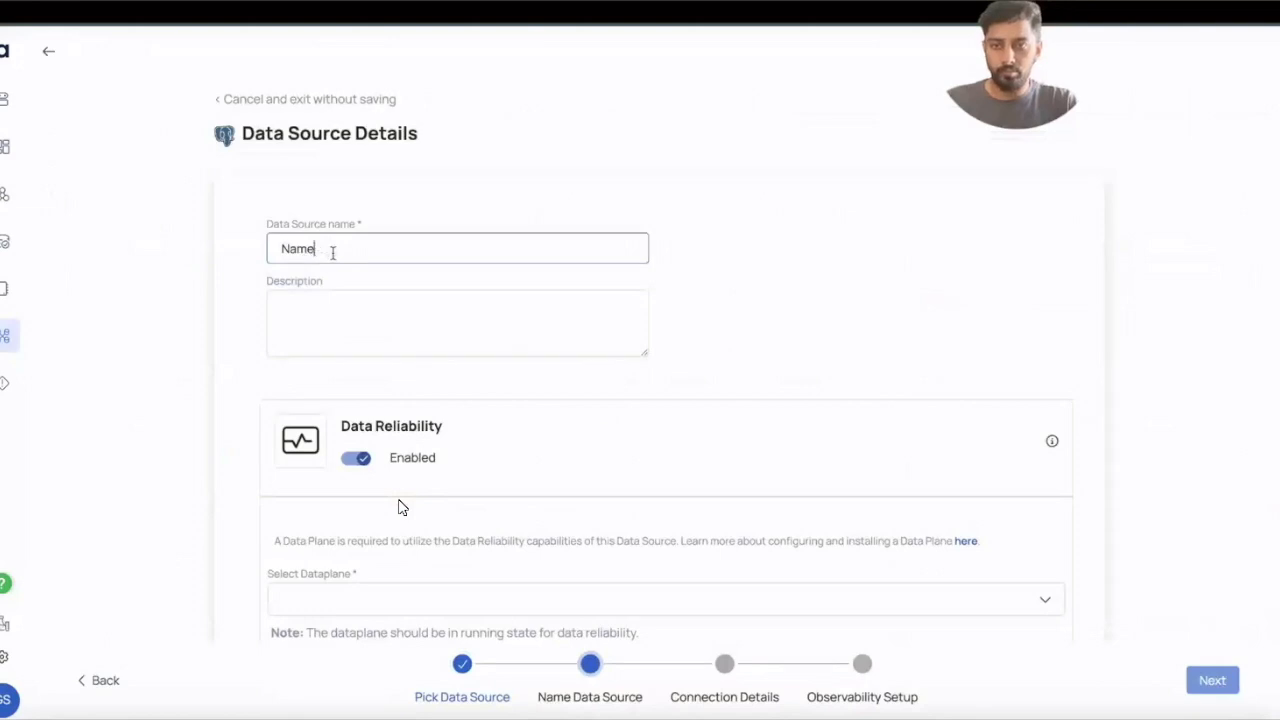
text(The)
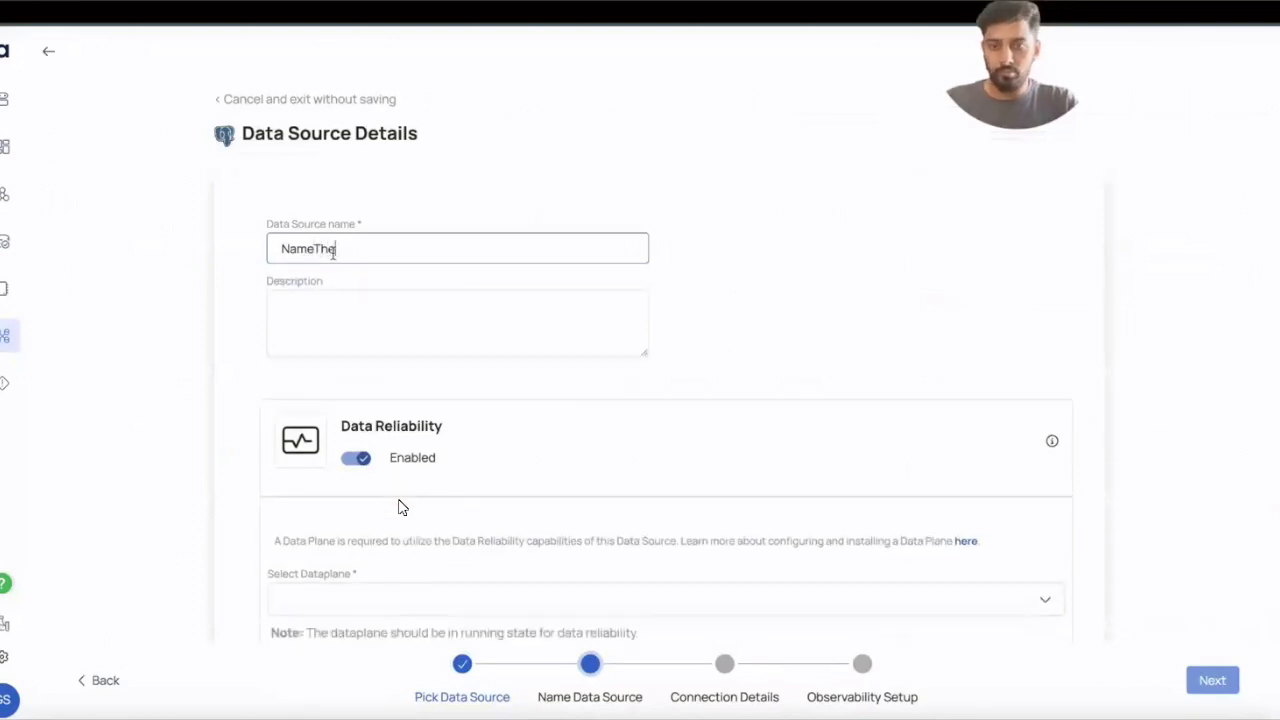
text(Connection)
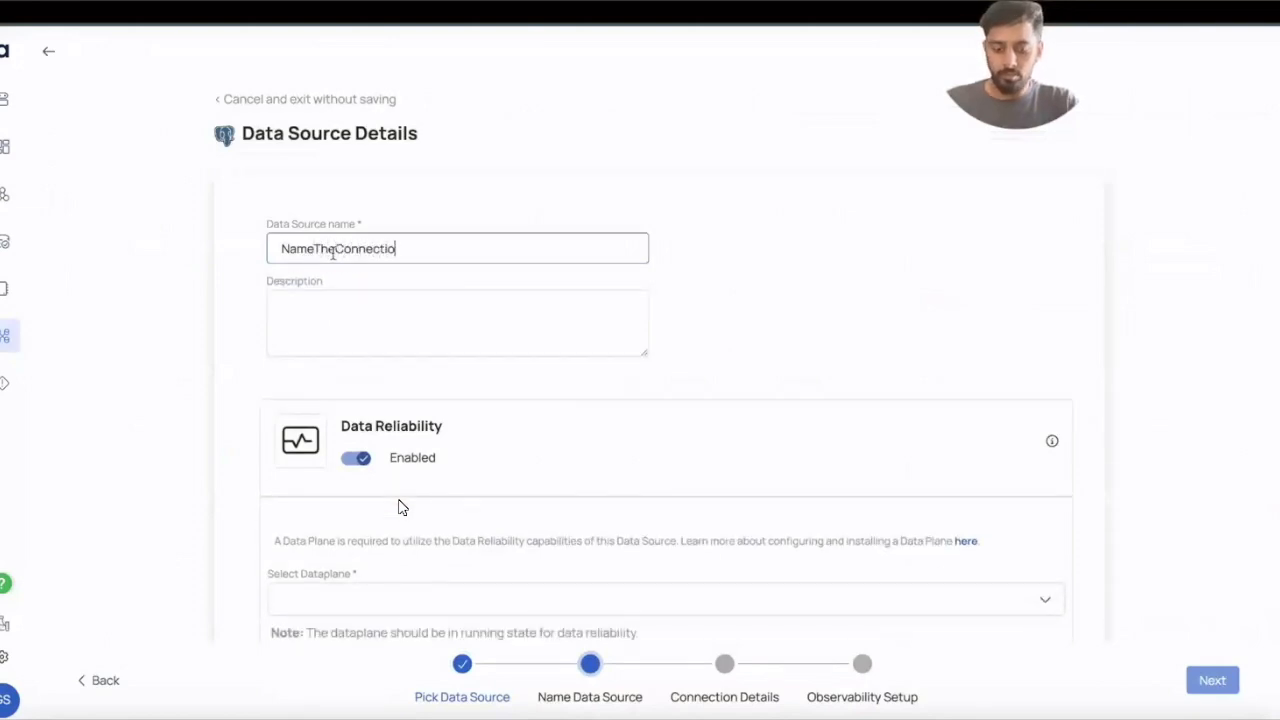
Assign the sedemosedcdp dataplane to the data source and proceed to the JDBC URL entry in its connection details.
click(392, 598)
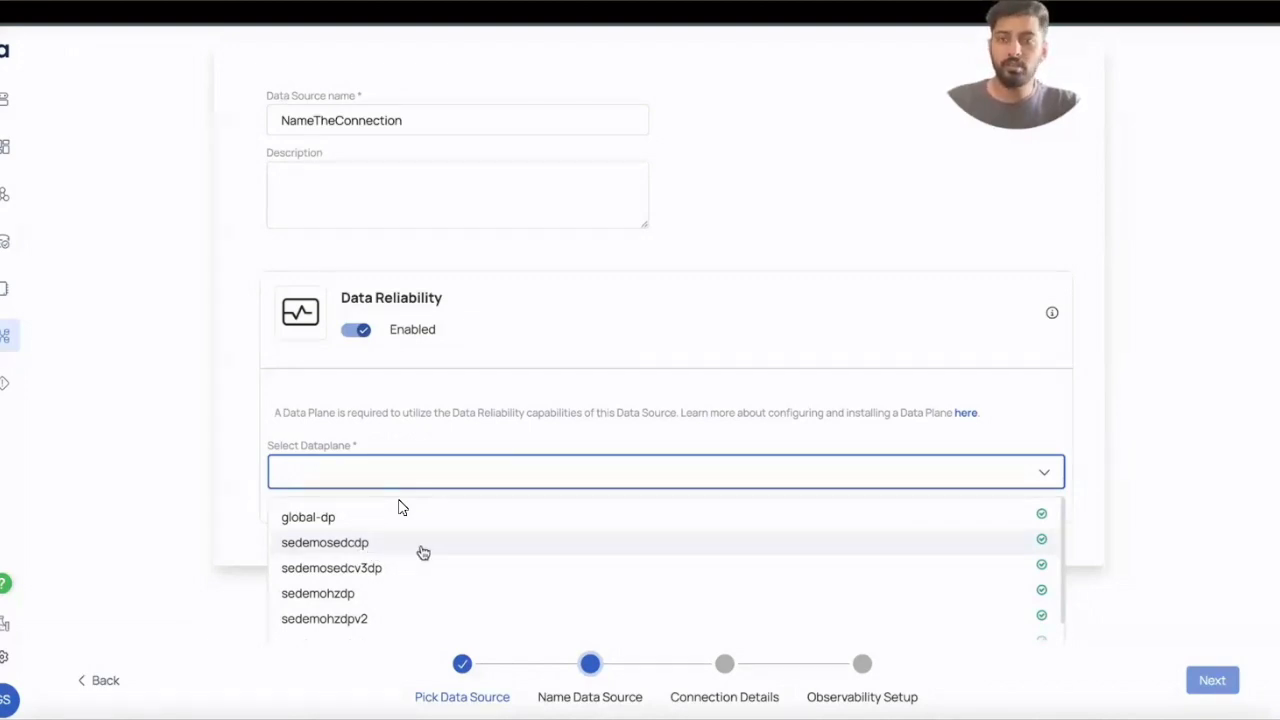
click(350, 549)
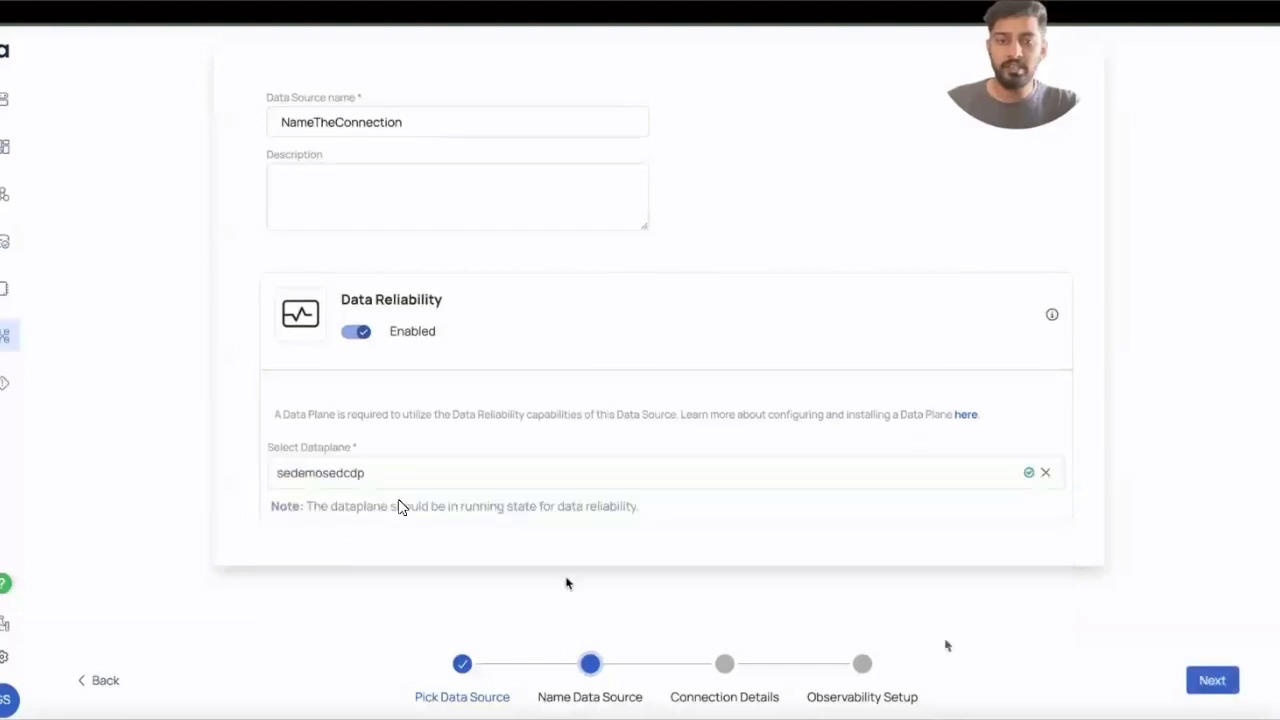
click(1212, 683)
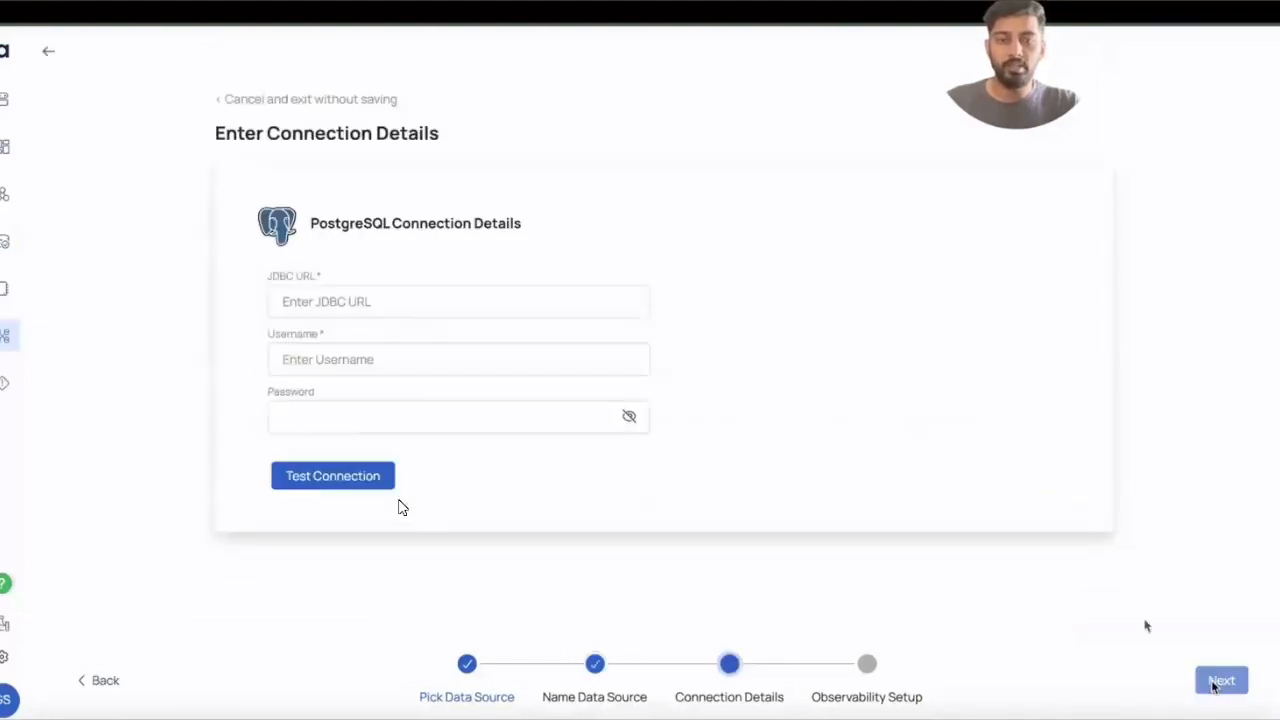
click(329, 300)
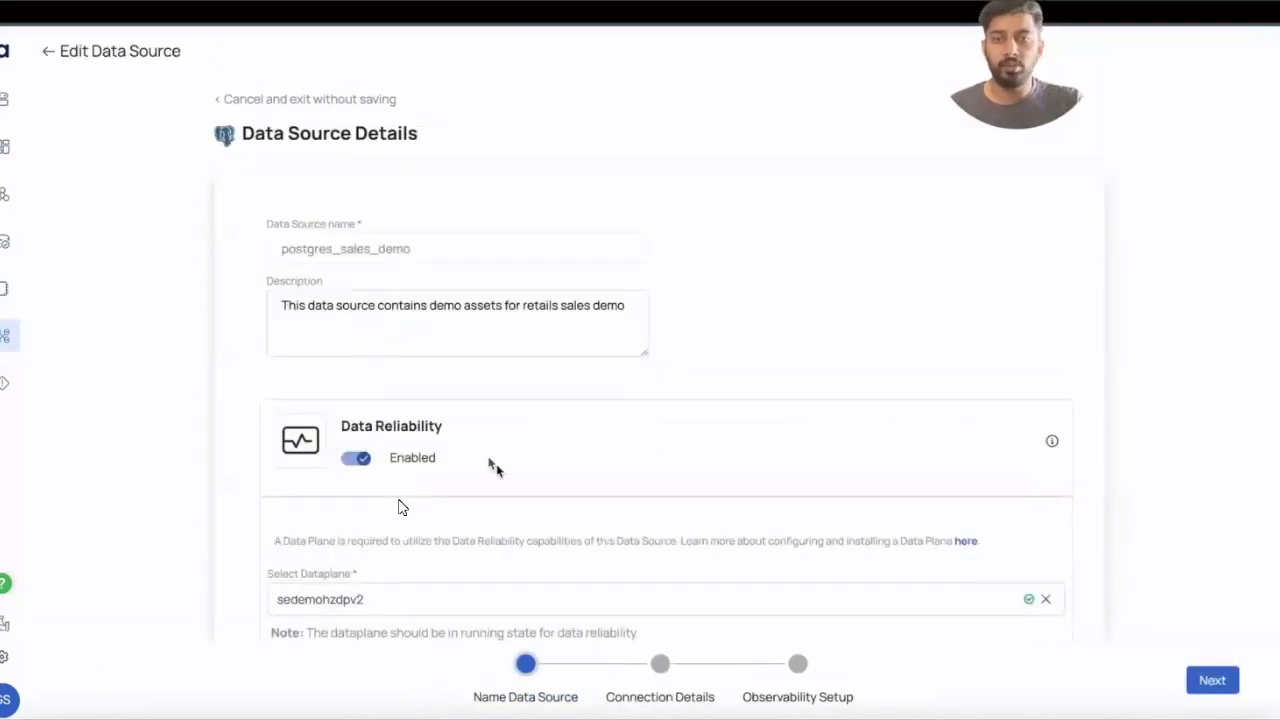
Review the postgres_sales_demo details and JDBC URL, test its PostgreSQL connection, and continue to the observability setup.
scroll(493, 467, down, 1)
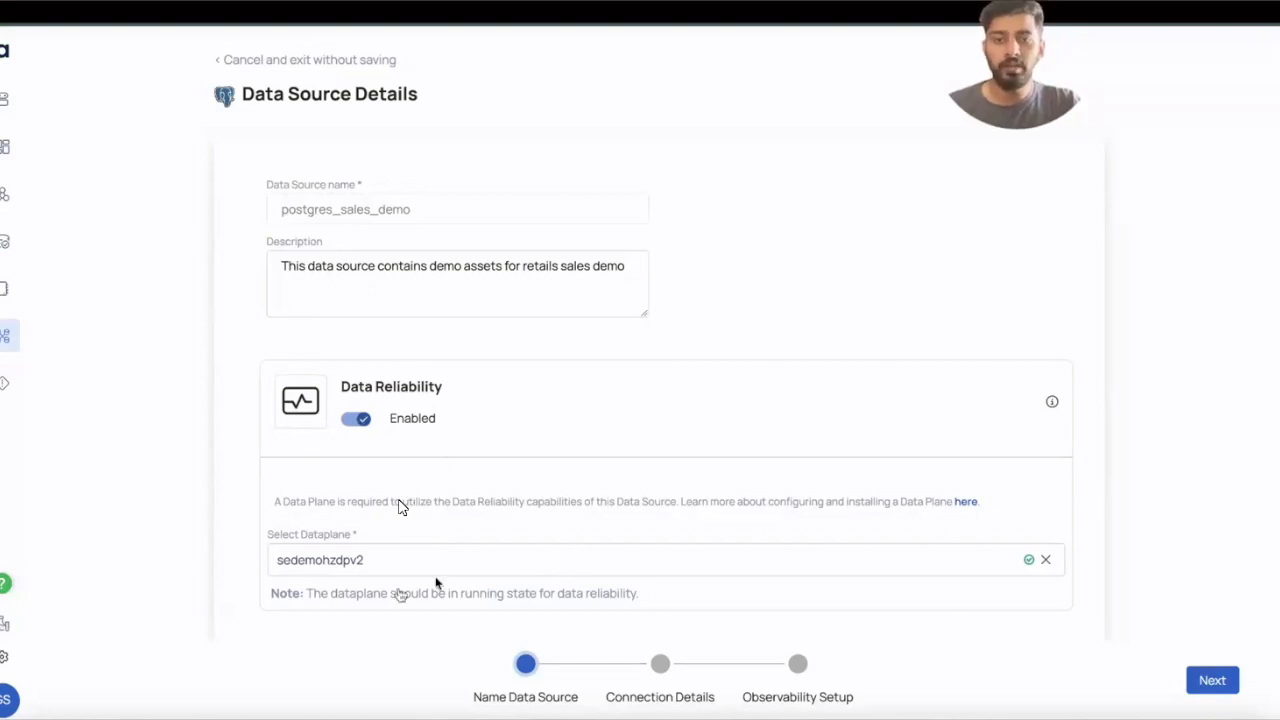
click(1204, 681)
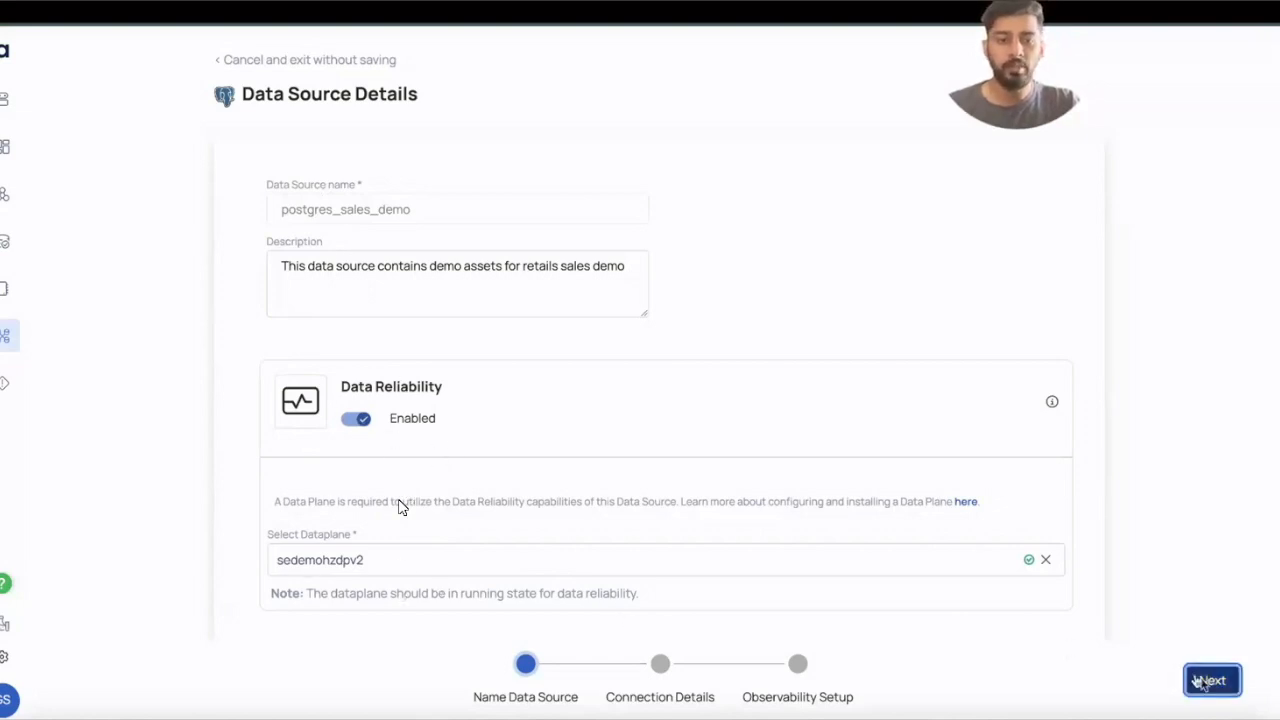
drag(279, 302, 577, 310)
click(805, 306)
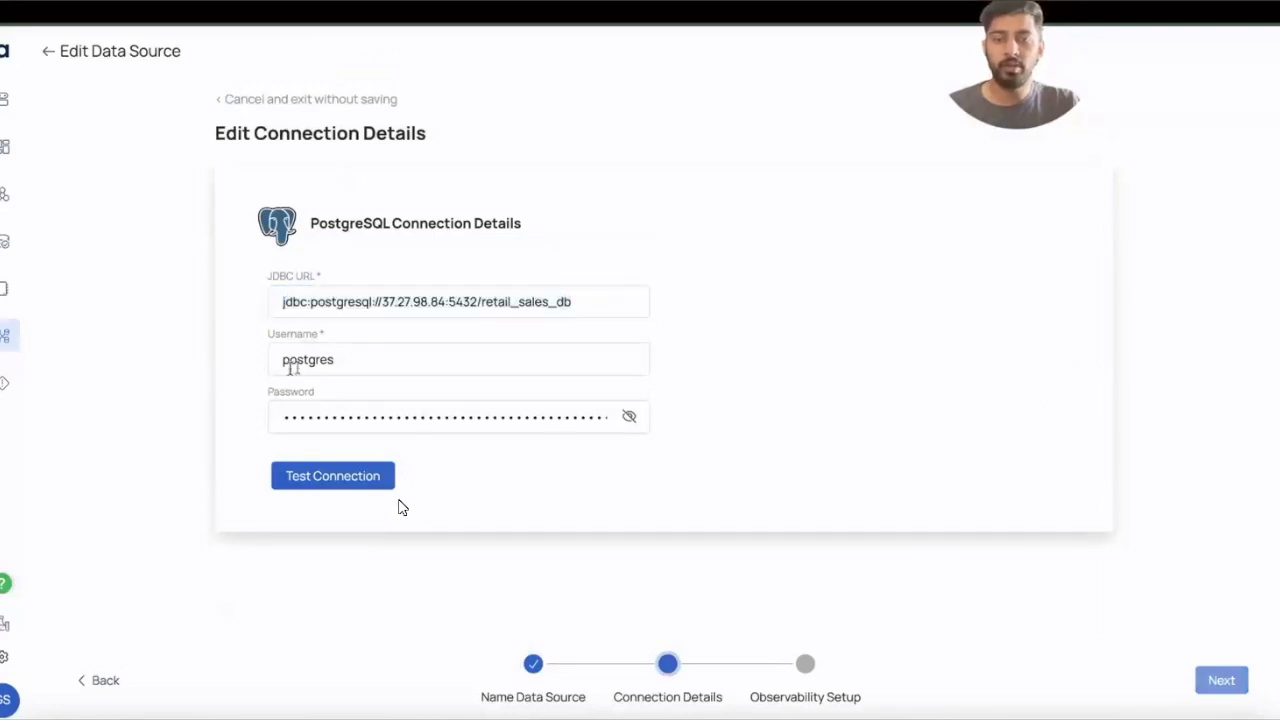
click(343, 479)
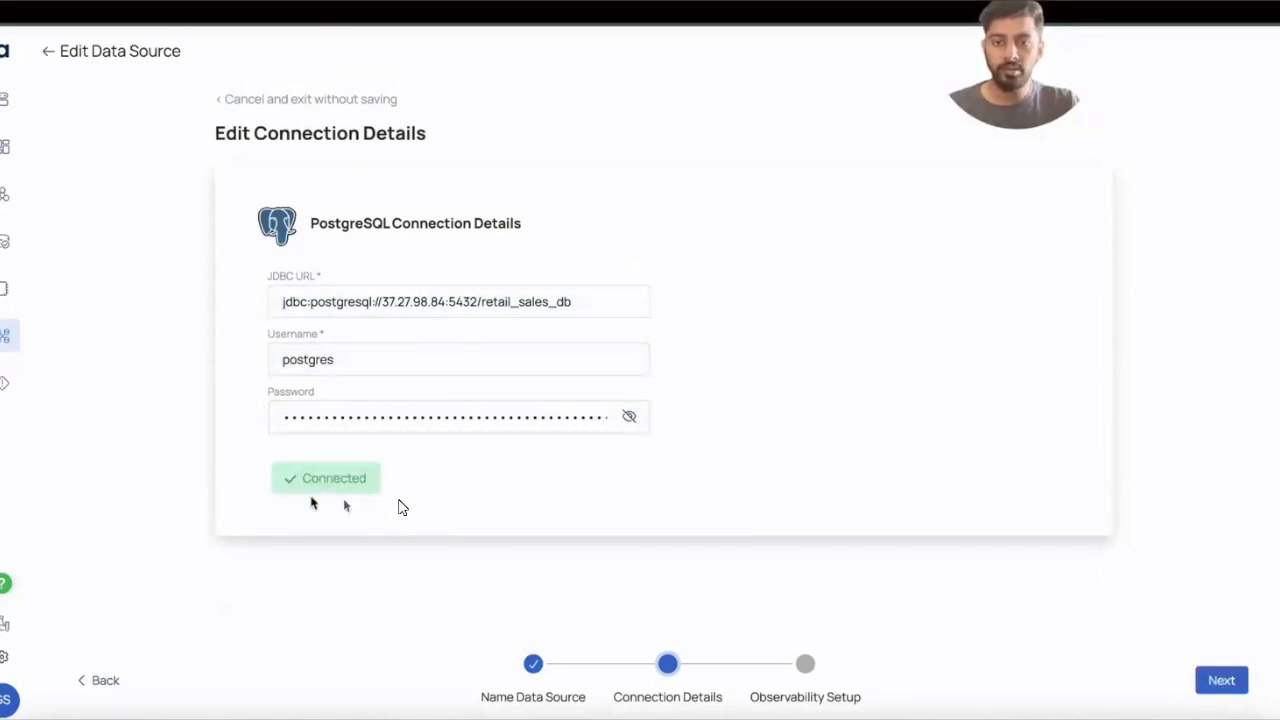
click(1221, 680)
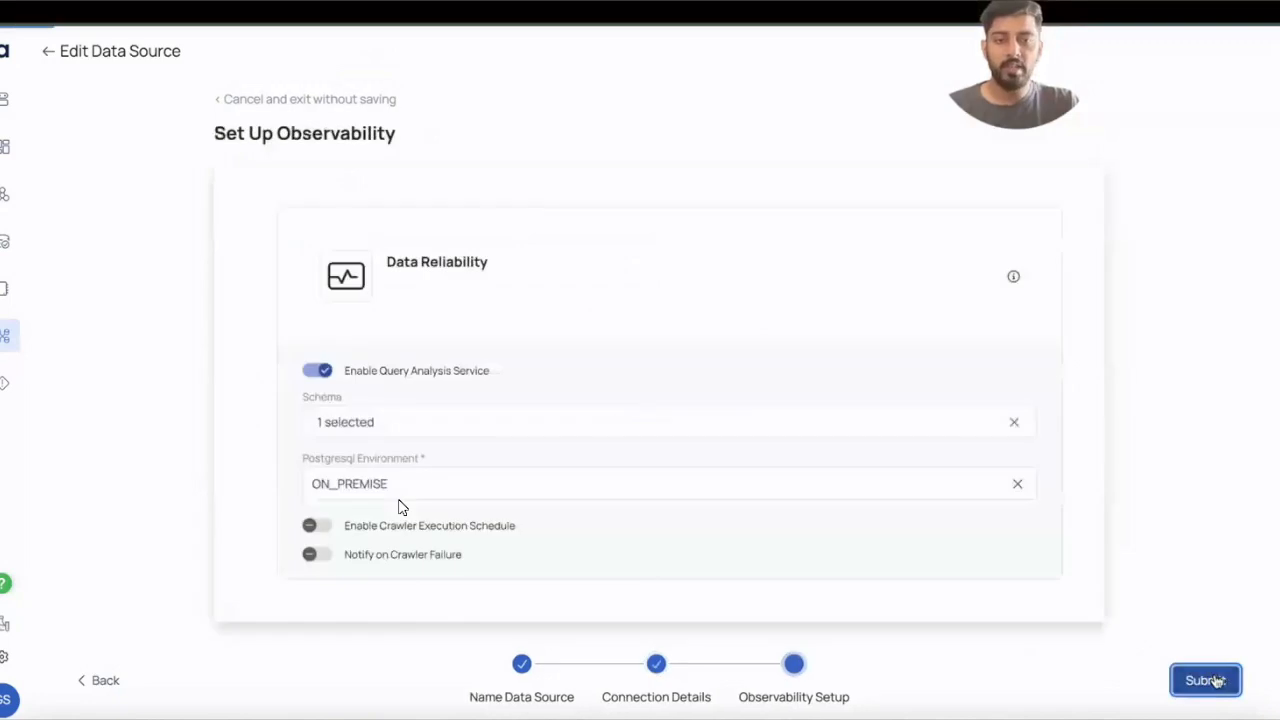
Look through the available schemas and the Postgresql Environment choices in the Data Reliability settings.
scroll(497, 470, down, 1)
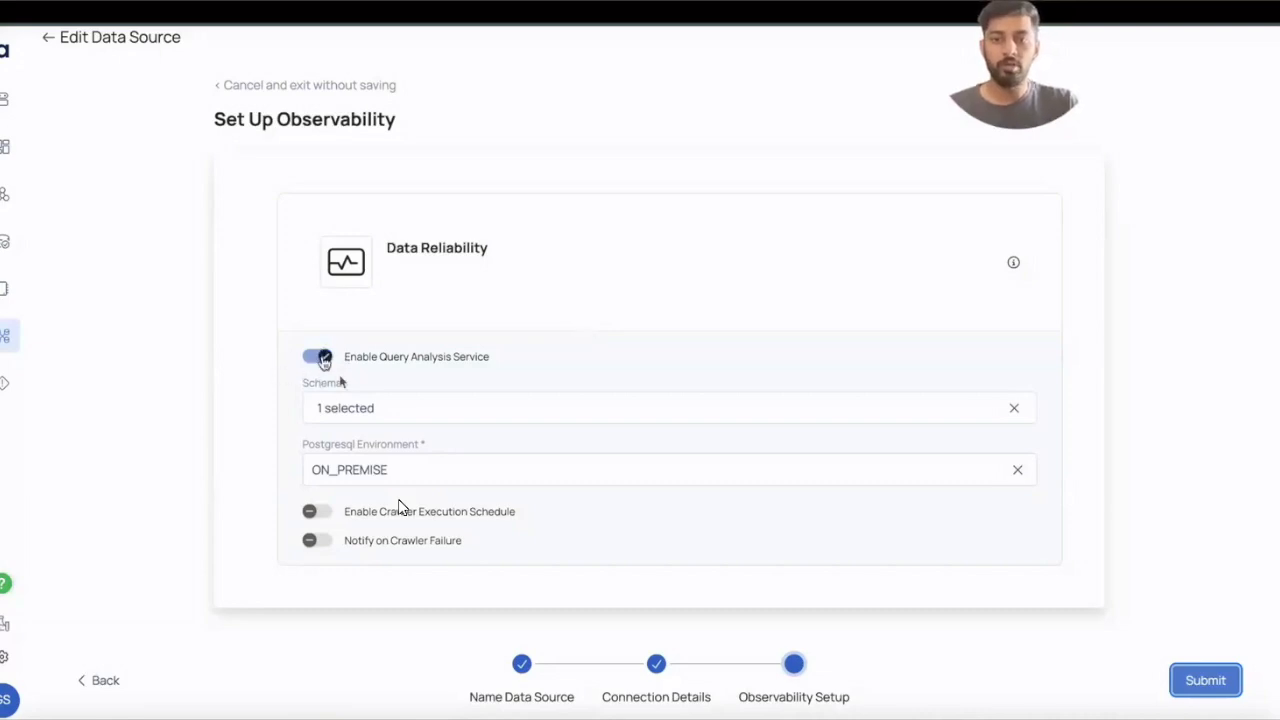
click(388, 412)
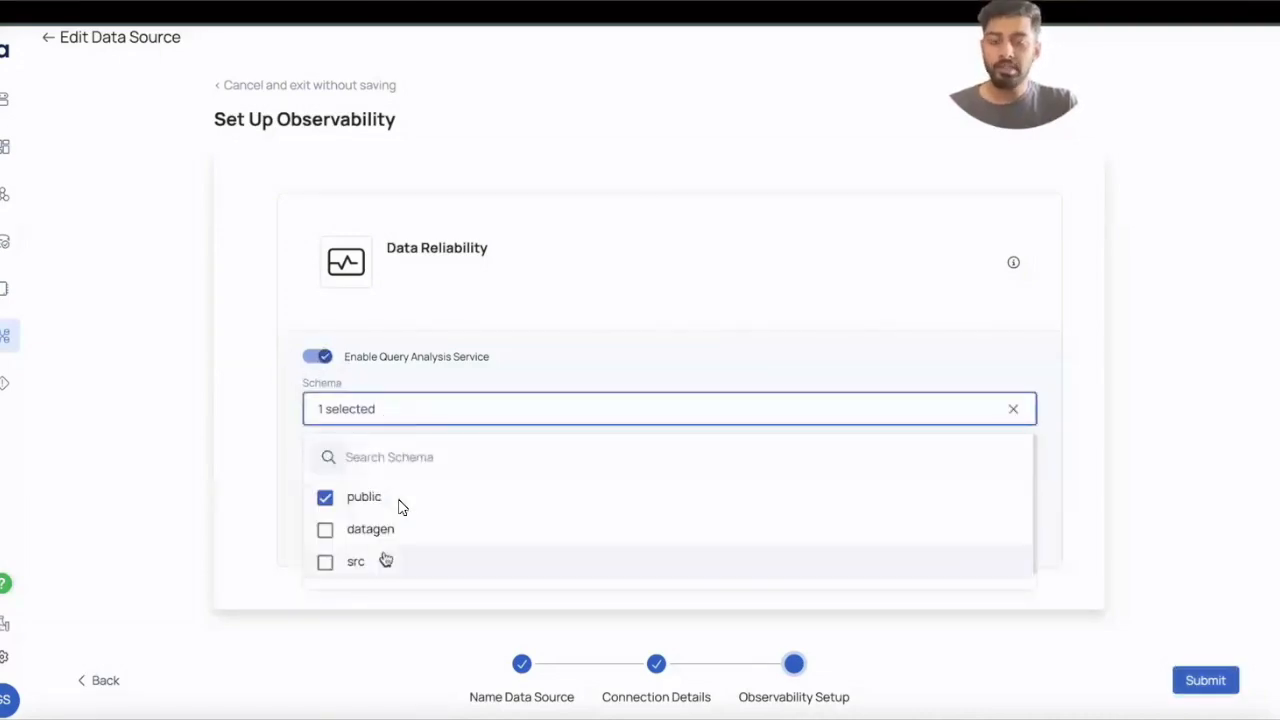
click(250, 452)
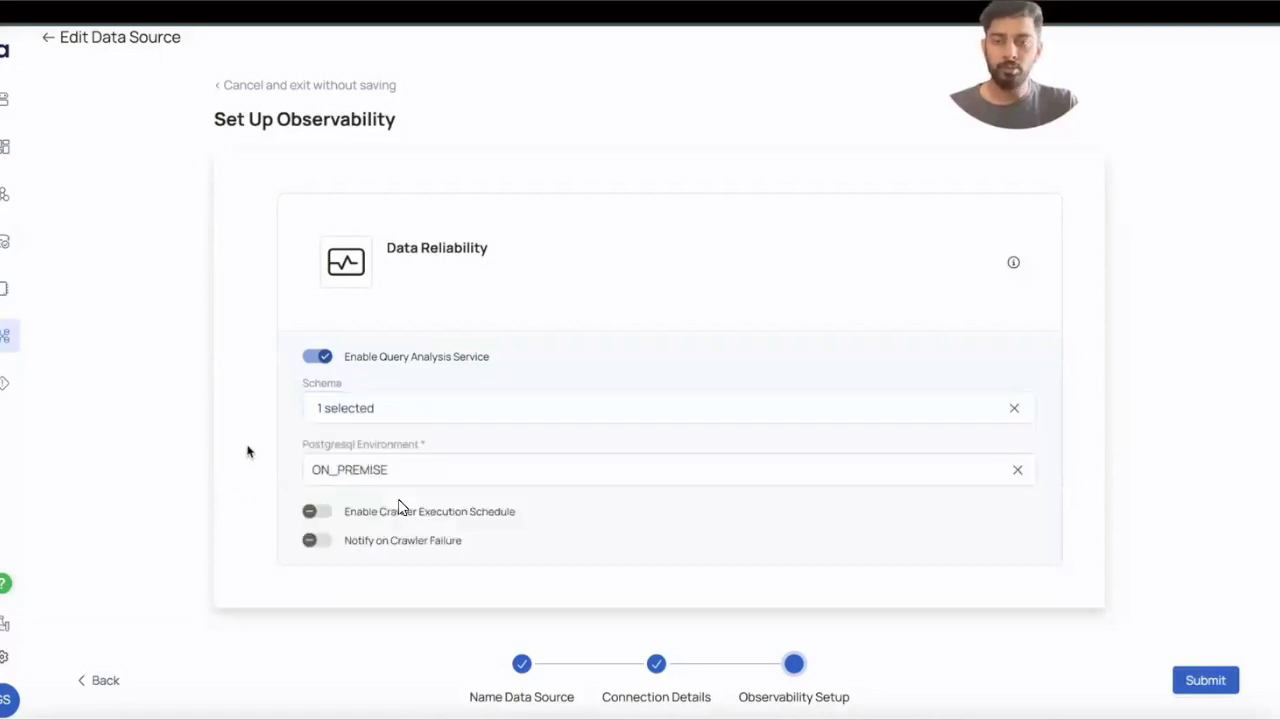
click(331, 421)
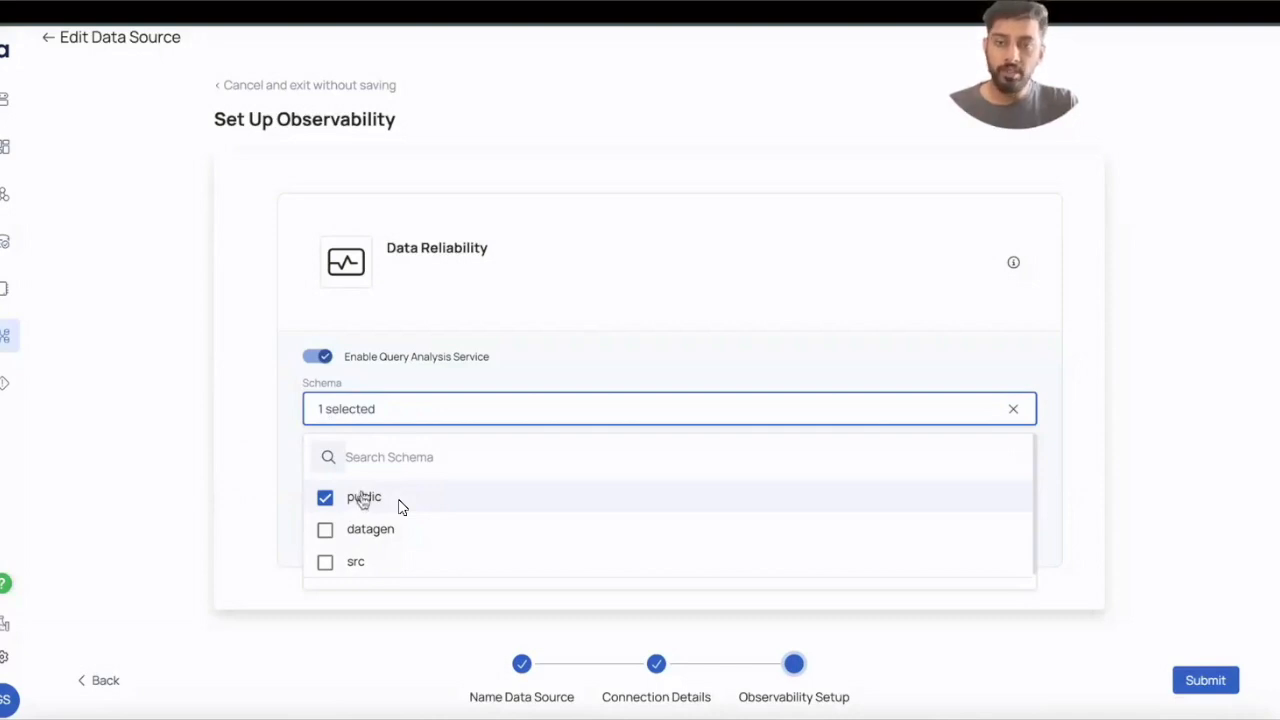
click(250, 457)
click(381, 470)
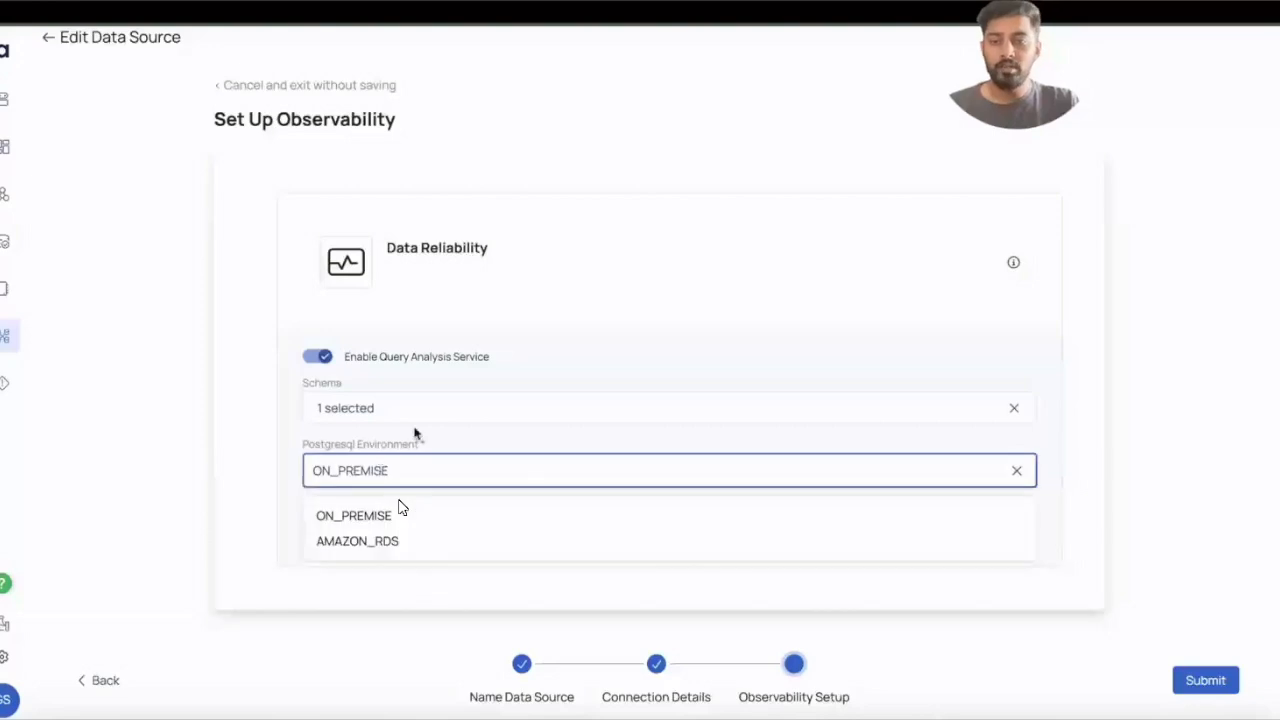
click(254, 467)
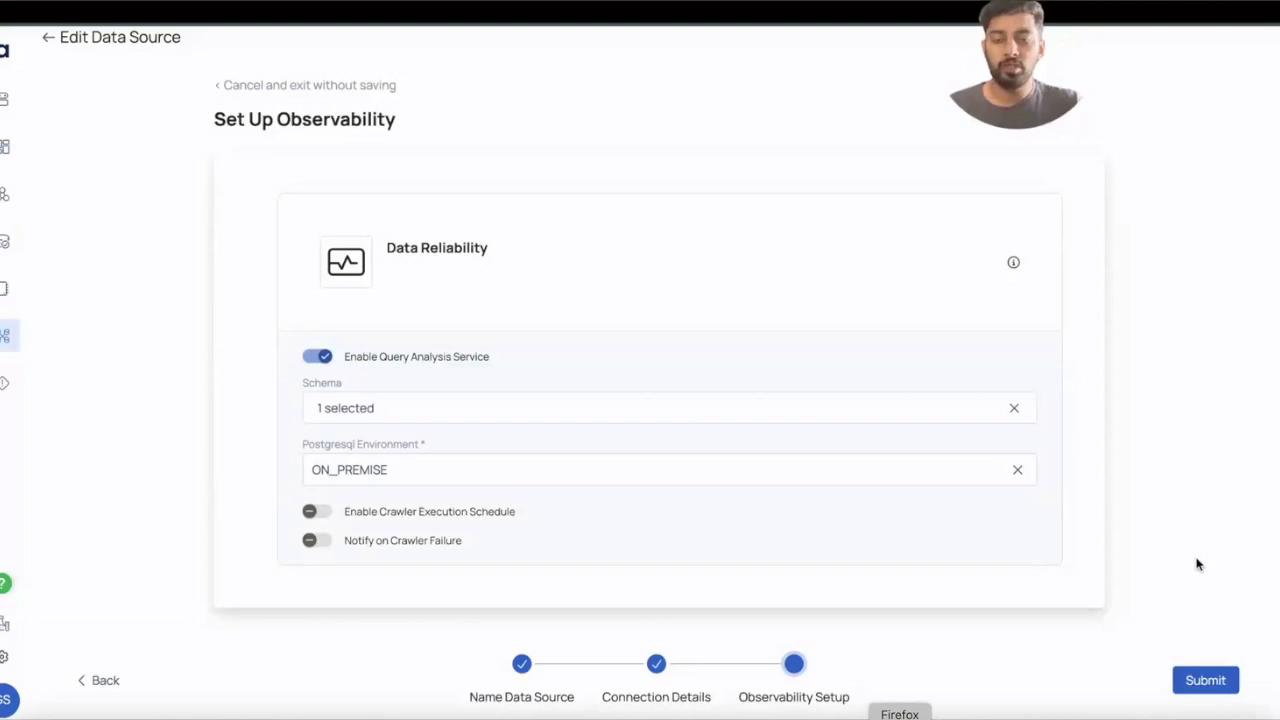
key(XF86AudioRaiseVolume)
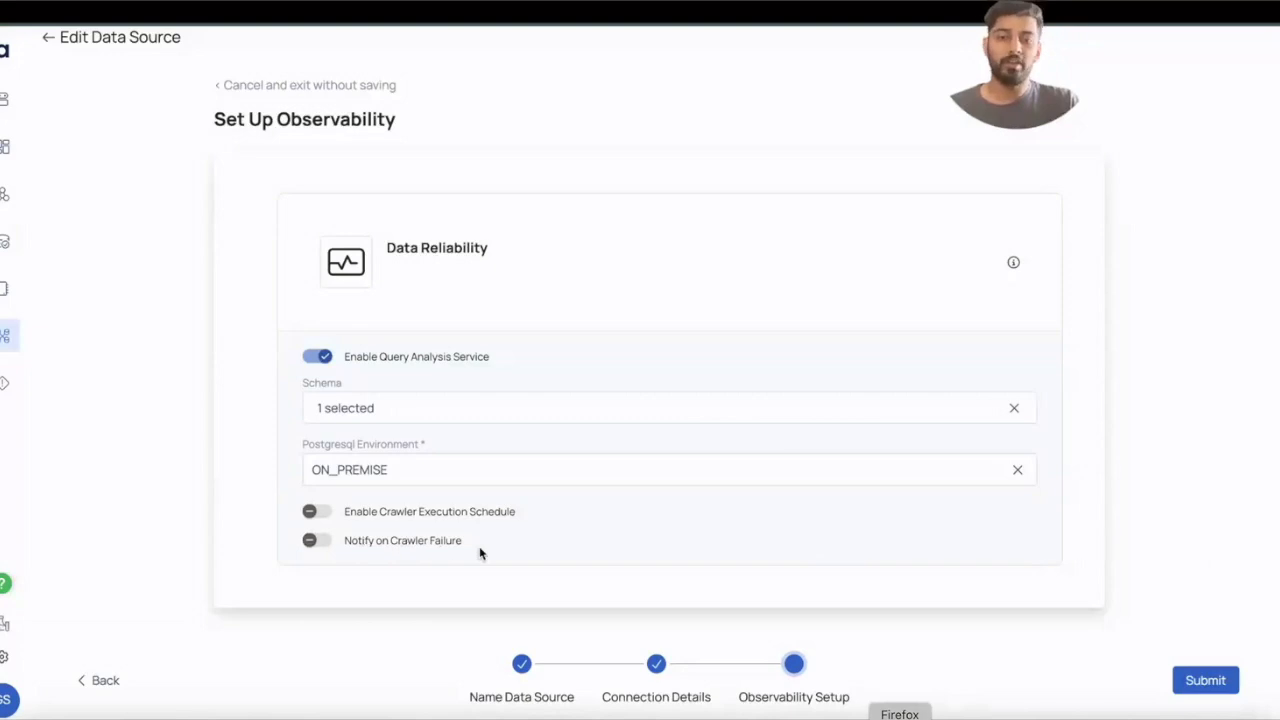
Try out Notify on Crawler Failure with its notification channels and Notify On Success, and switch both notifications off again.
click(318, 541)
scroll(446, 593, down, 1)
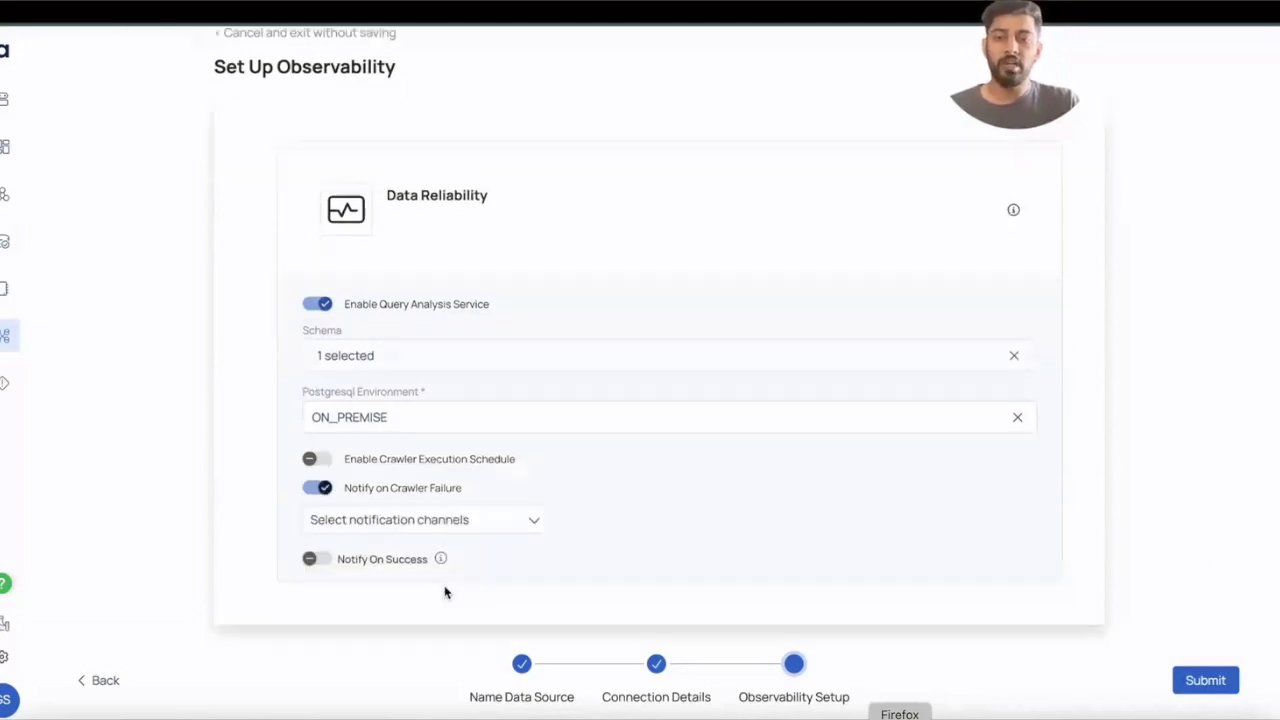
click(482, 500)
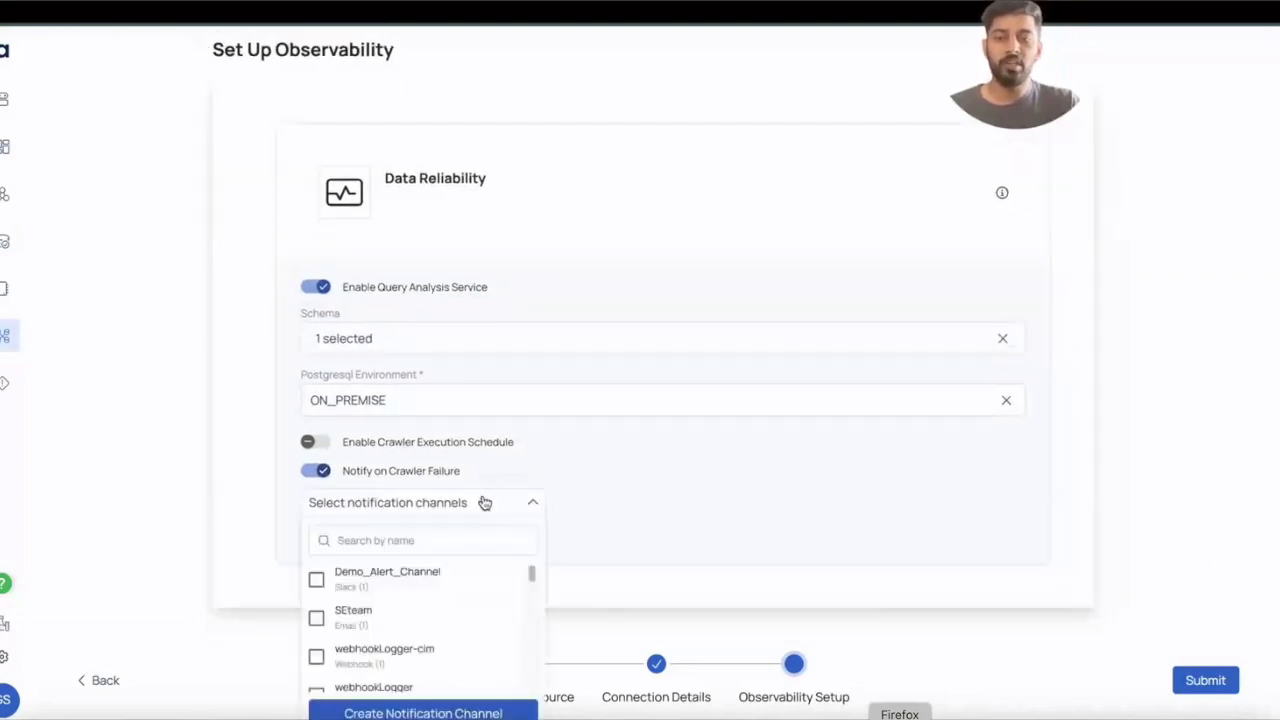
click(484, 502)
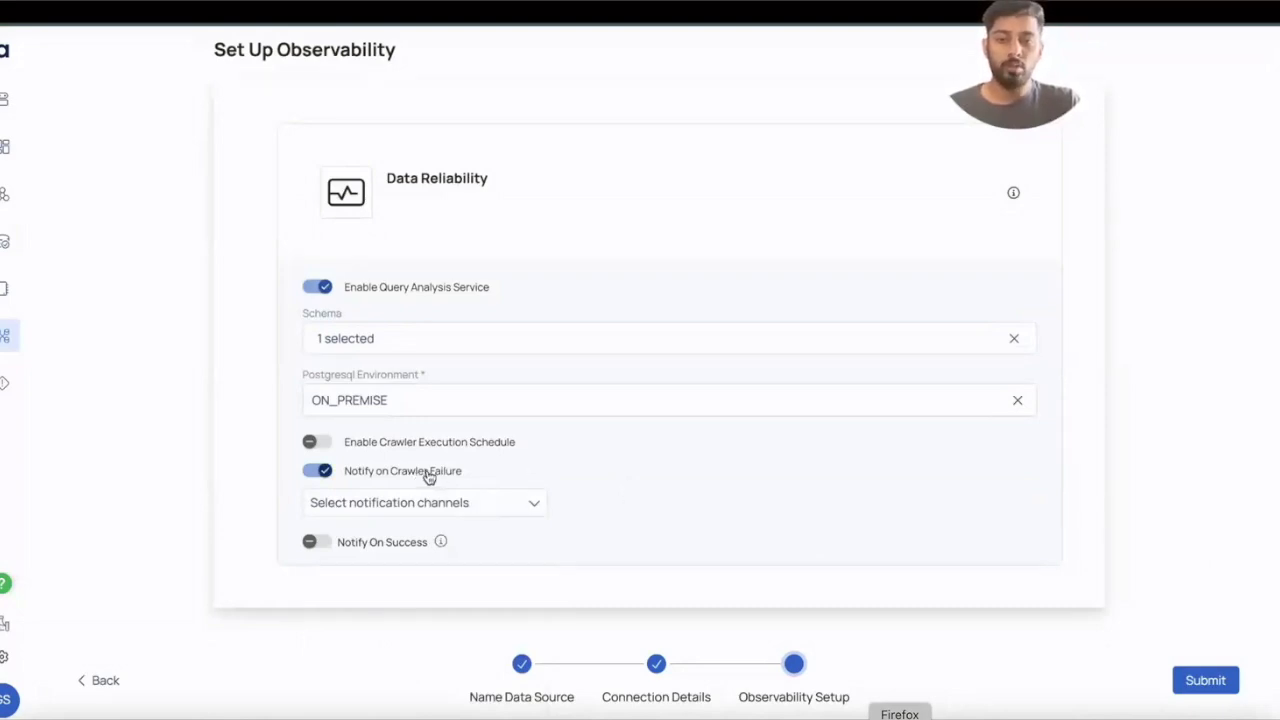
click(325, 547)
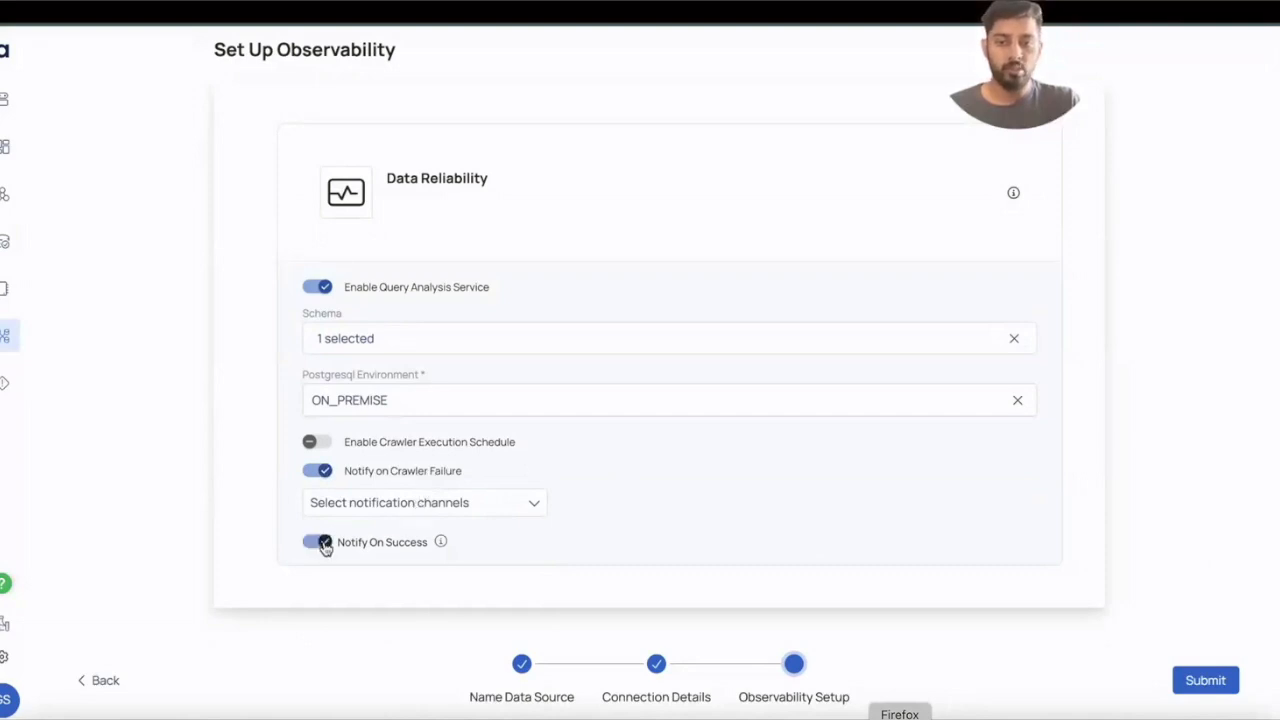
click(325, 545)
click(320, 471)
Enable the crawler execution schedule and look through its frequency choices.
click(316, 512)
scroll(380, 535, down, 3)
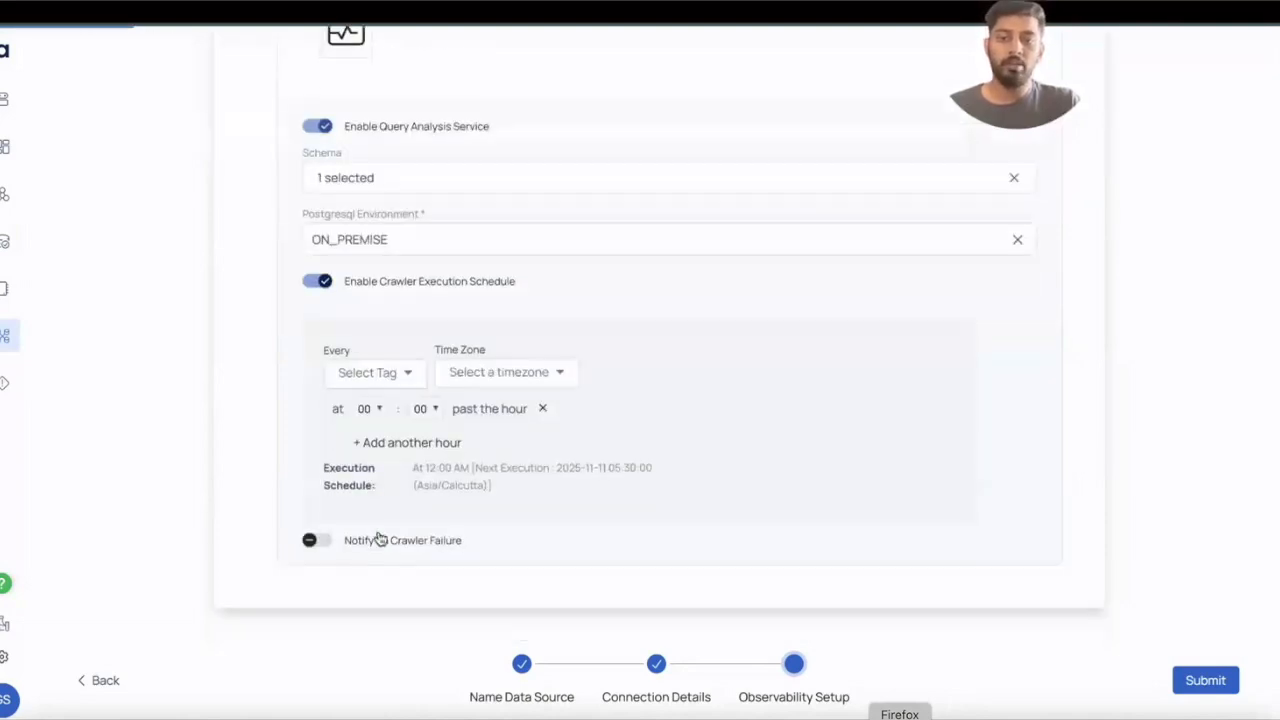
click(383, 381)
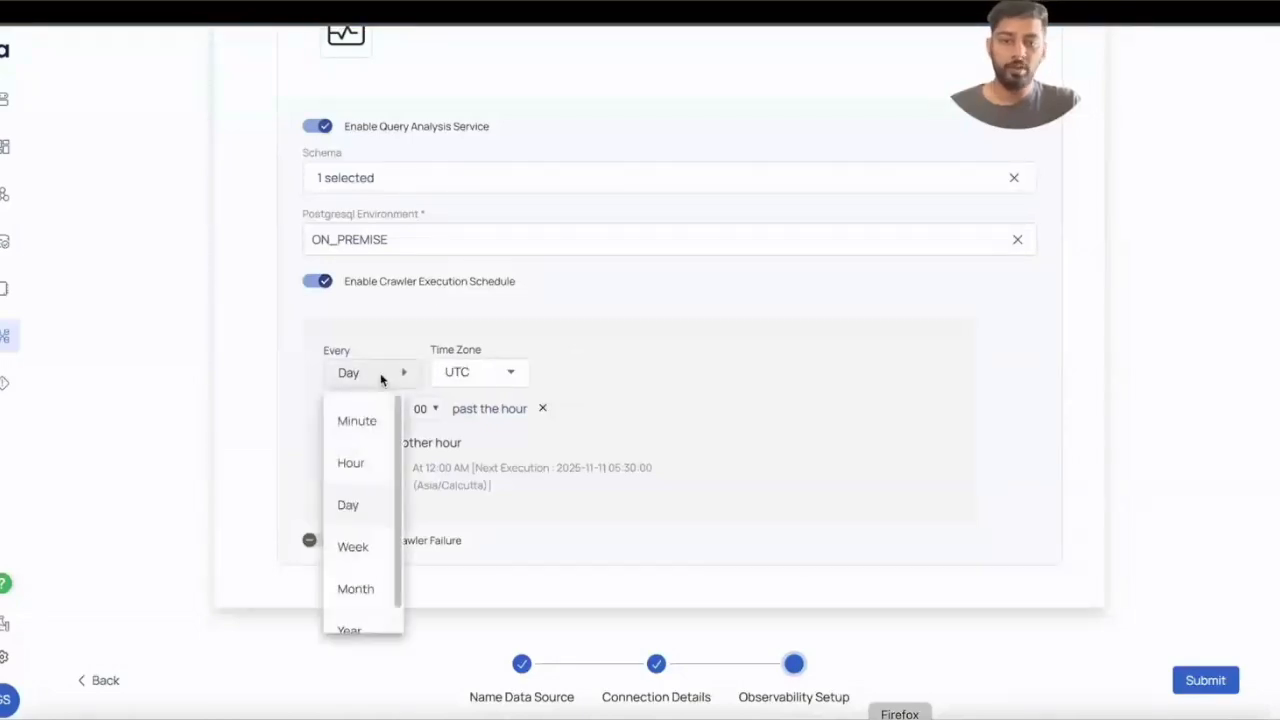
click(801, 404)
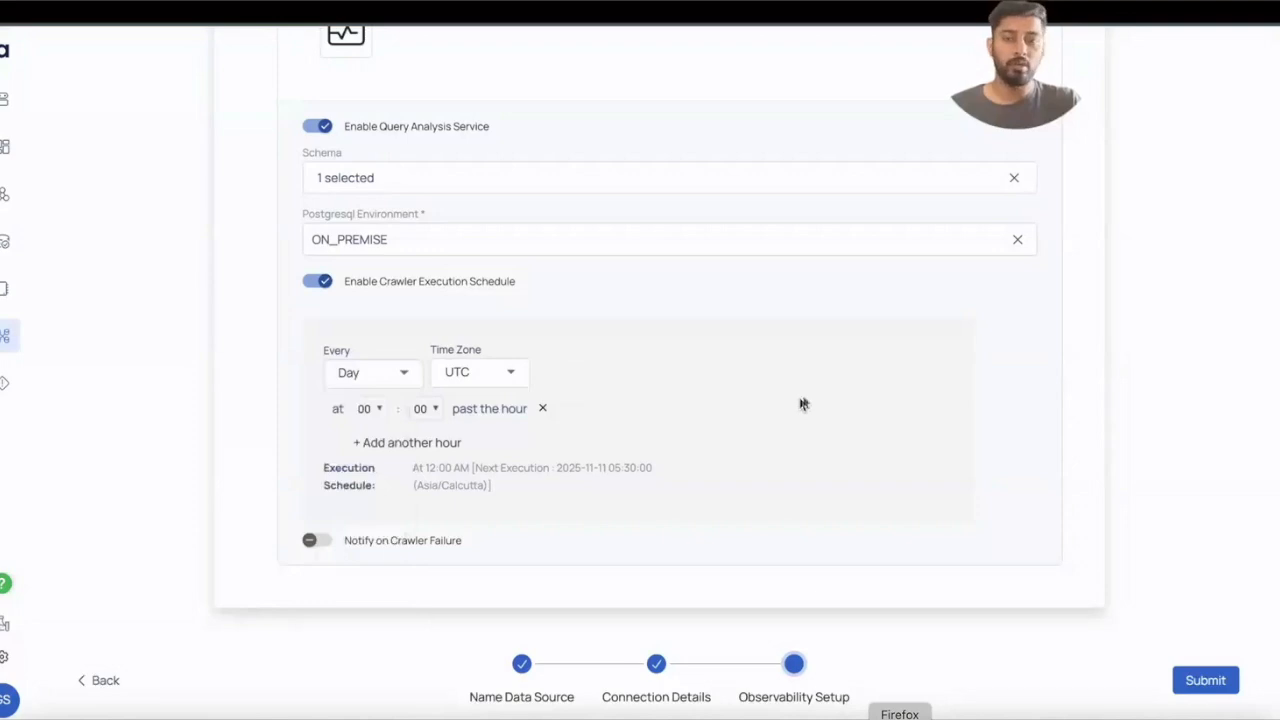
Submit the PostgreSQL data source configuration with its daily crawler schedule, start the crawler, and go to the Data Sources page.
scroll(1094, 430, up, 2)
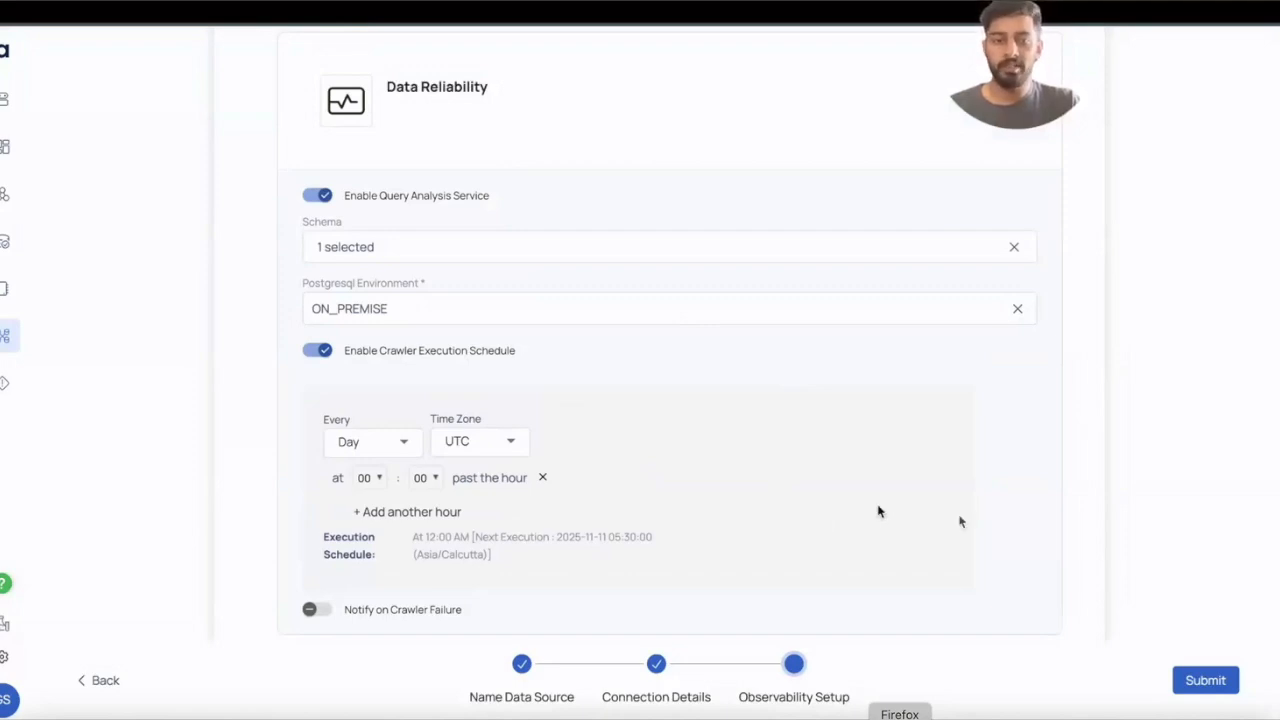
click(1214, 682)
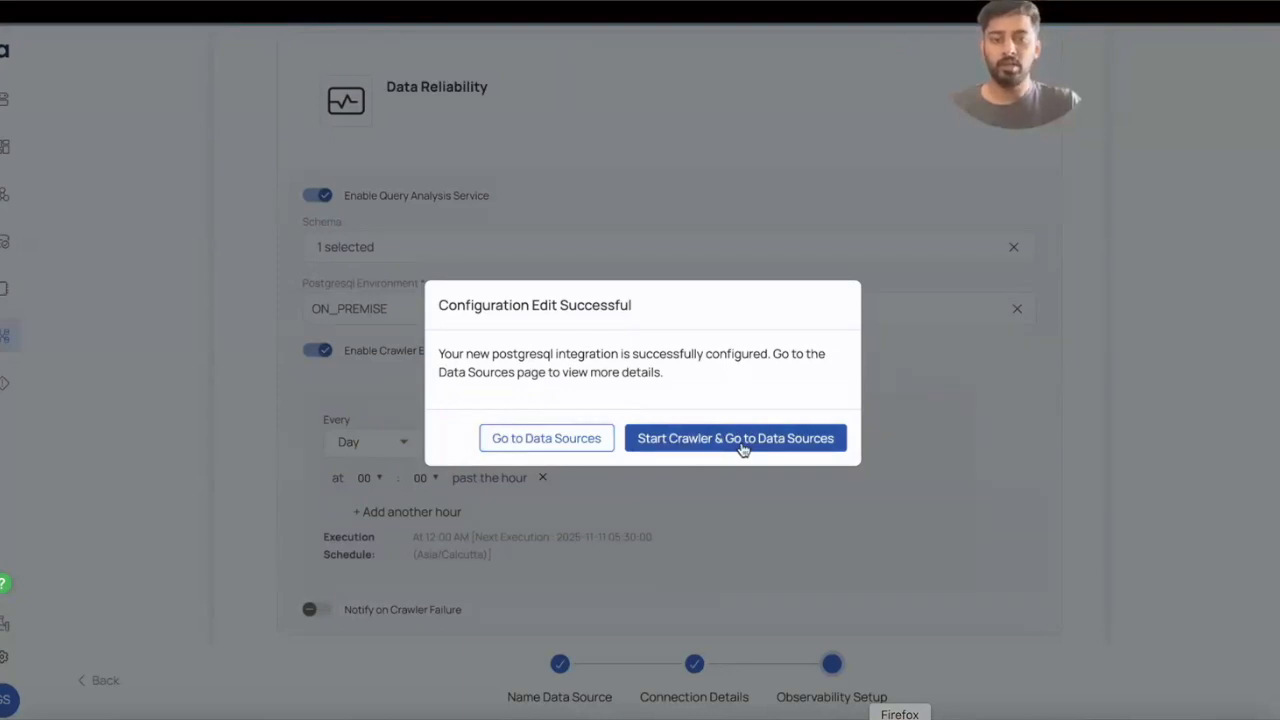
click(742, 440)
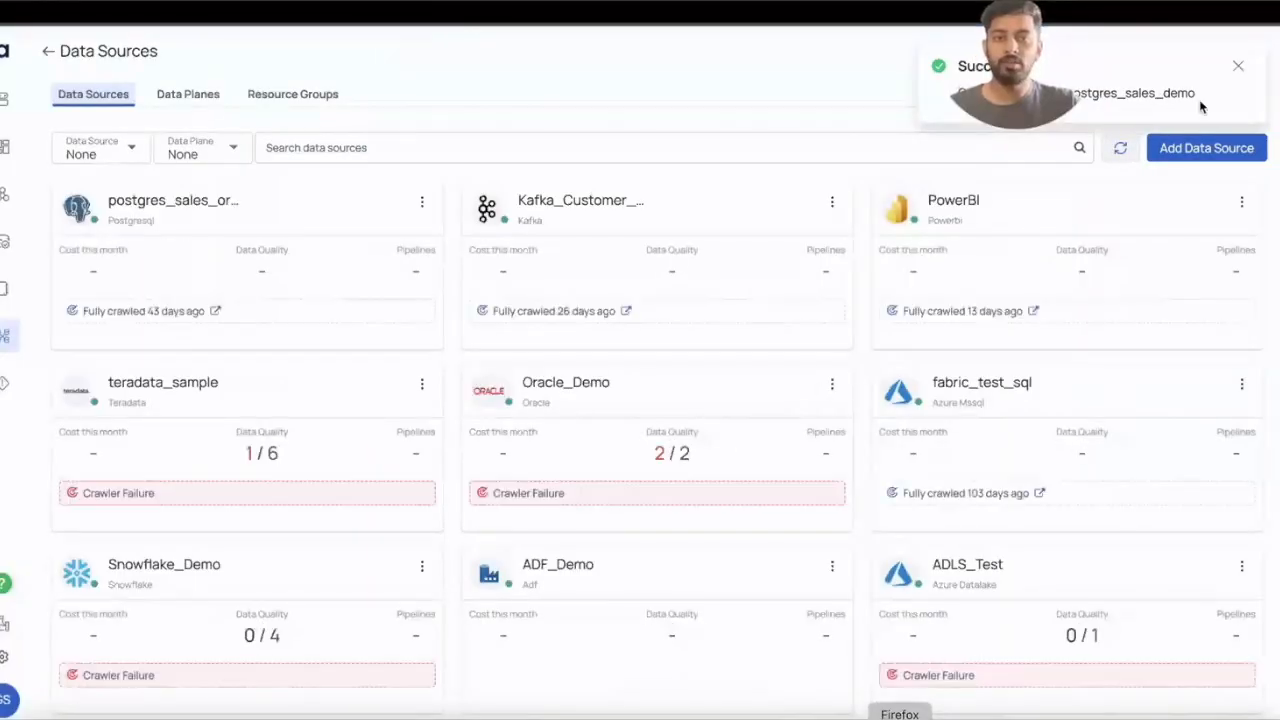
Filter the data sources list by the POSTGRESQL source type.
click(125, 147)
text(post)
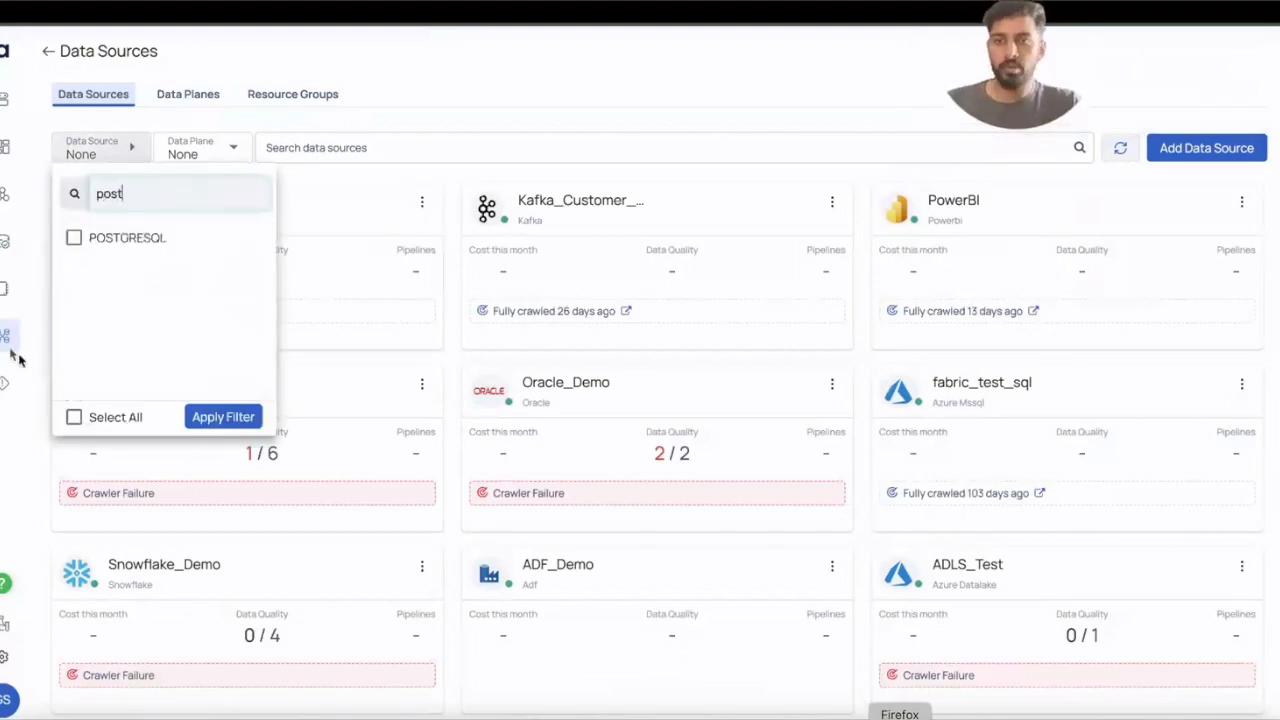
click(128, 236)
click(238, 417)
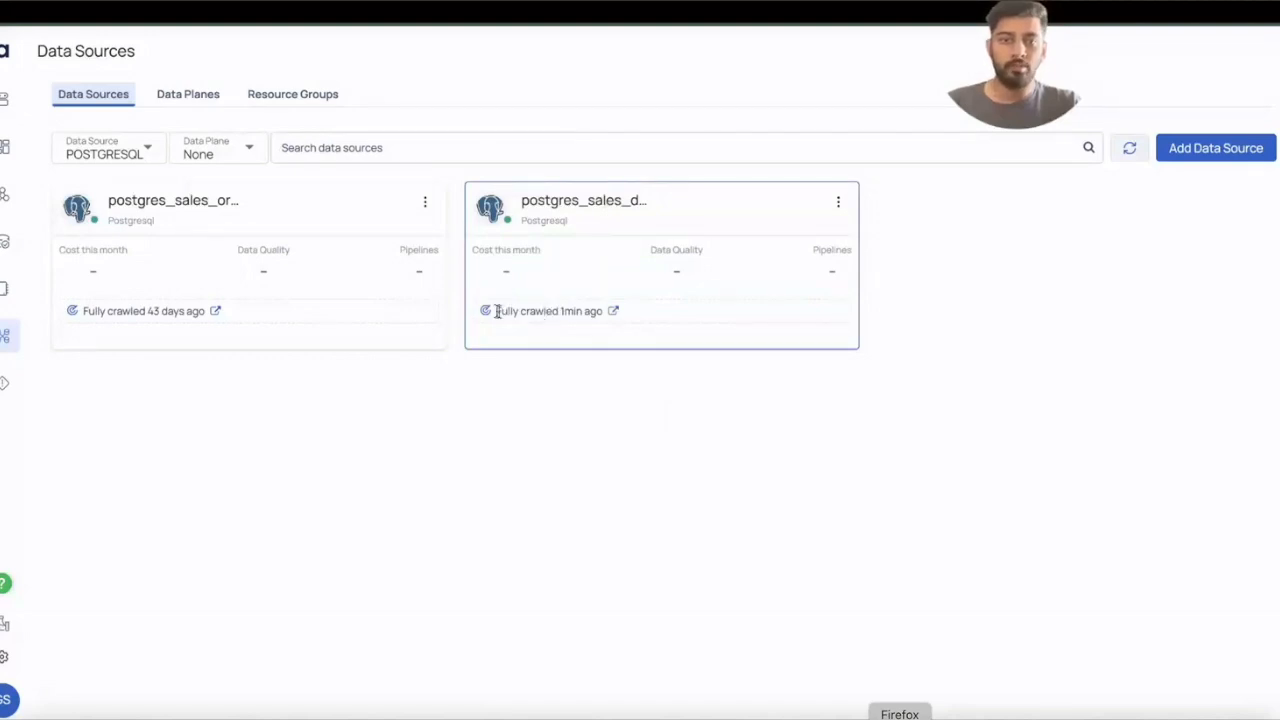
Check the crawl status and details of postgres_sales_demo, and open its table assets from the DS Breakdown.
click(614, 313)
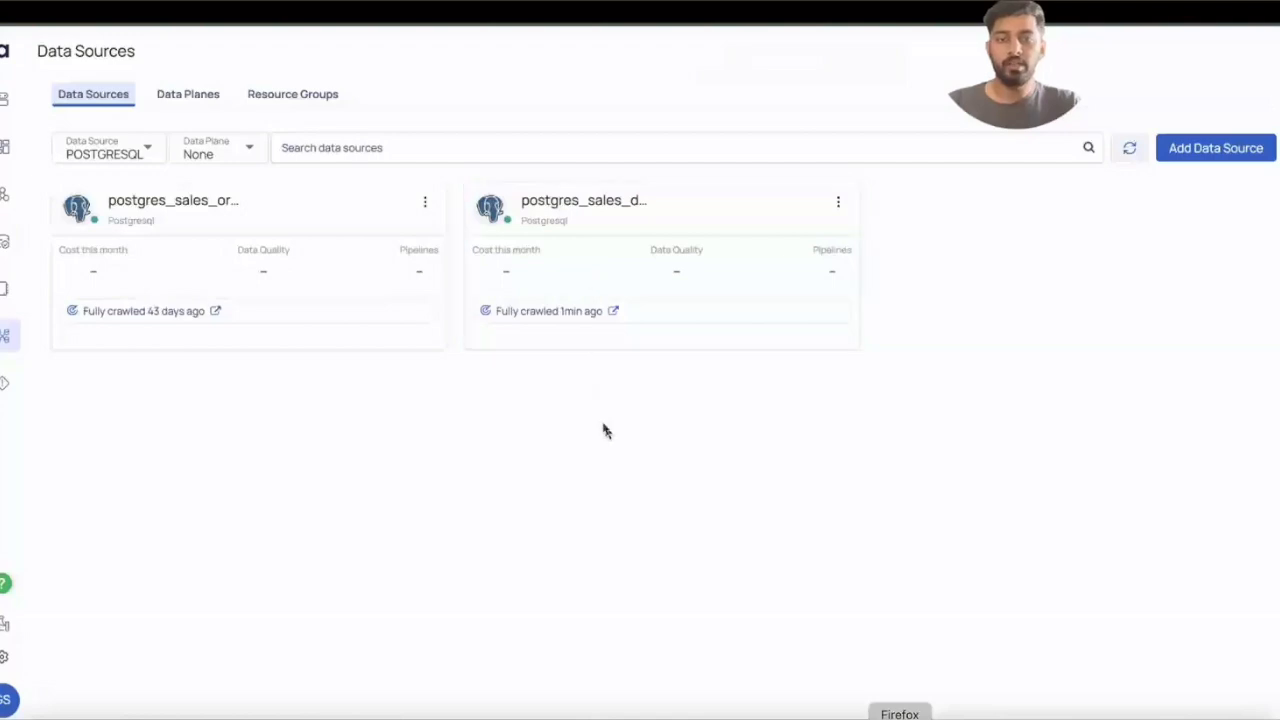
click(594, 204)
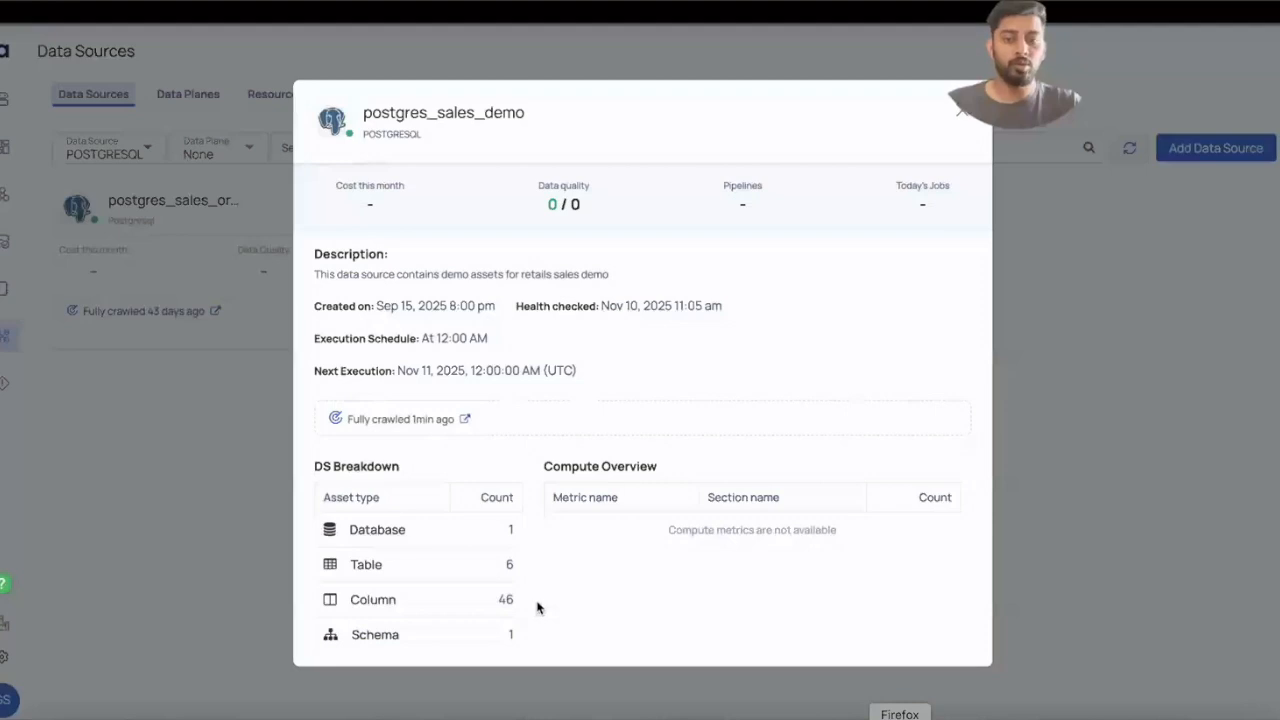
click(443, 568)
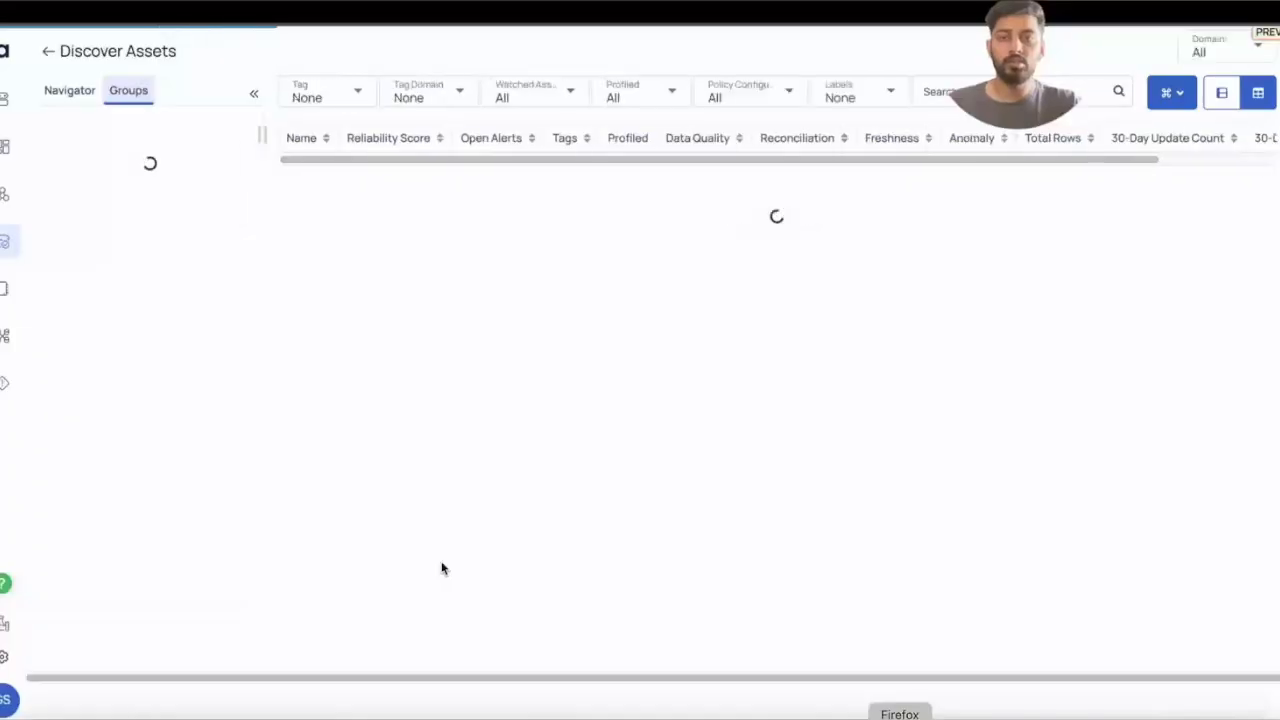